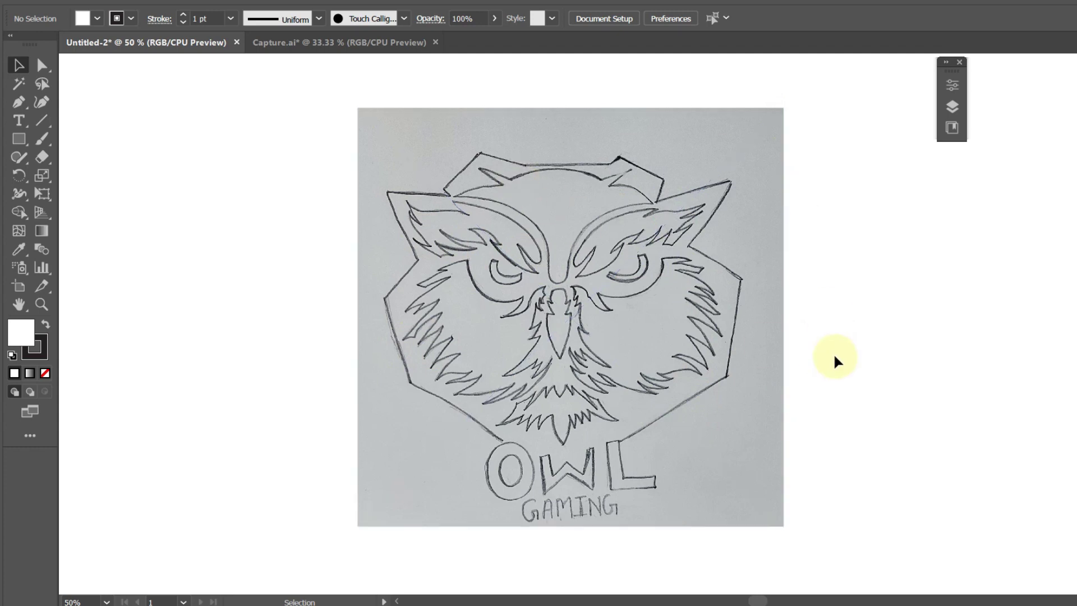
- Turn the owl sketch layer into a template with its image dimmed to 90%
{"action": "left_click", "coordinate": [951, 110]}
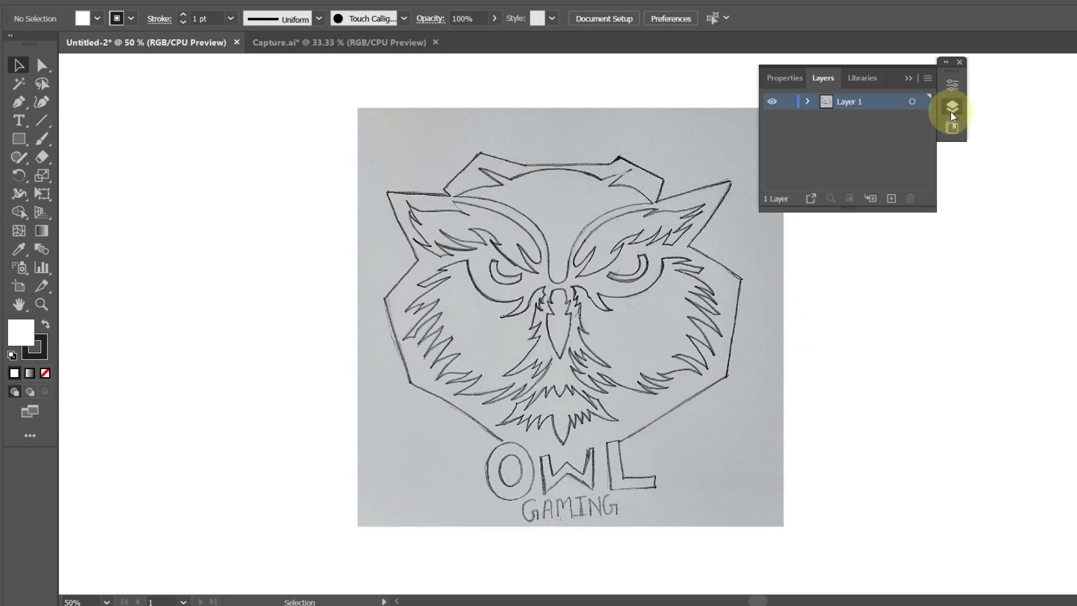
{"action": "double_click", "coordinate": [871, 101]}
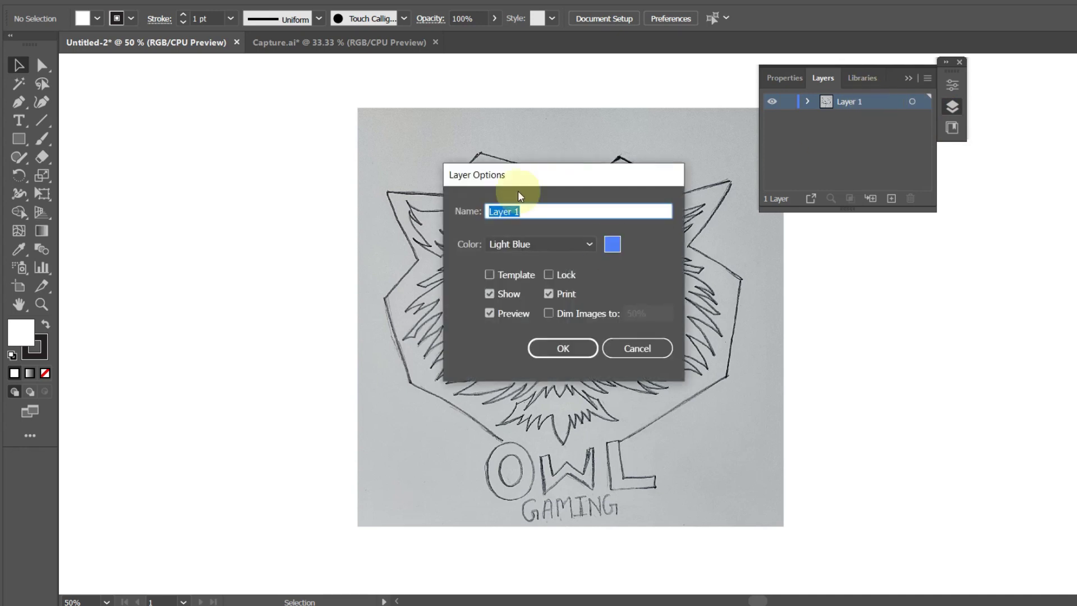
{"action": "left_click_drag", "start_coordinate": [537, 184], "coordinate": [418, 164]}
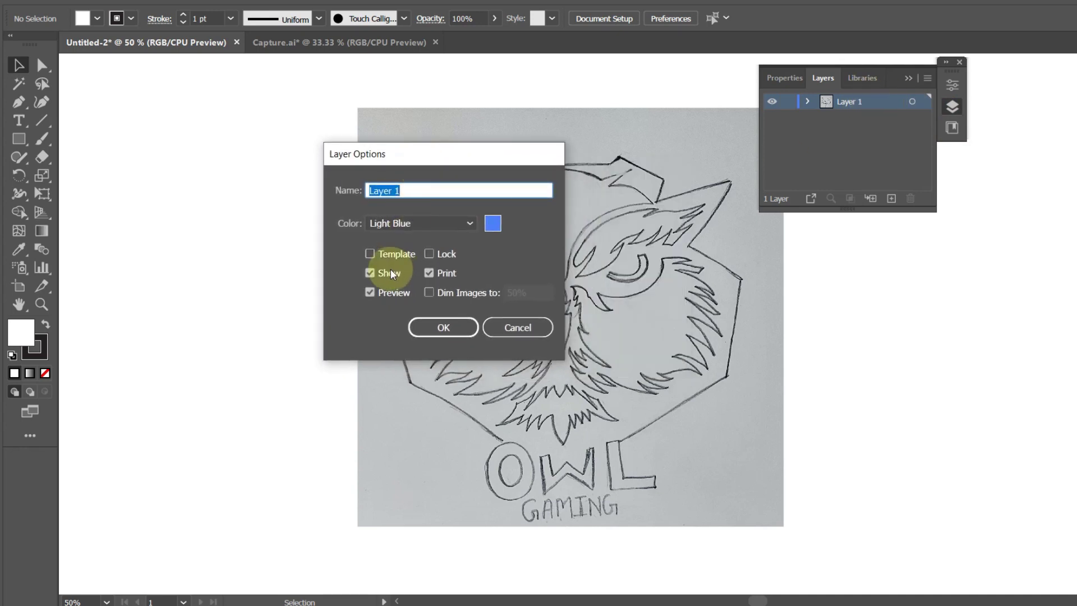
{"action": "left_click", "coordinate": [370, 255]}
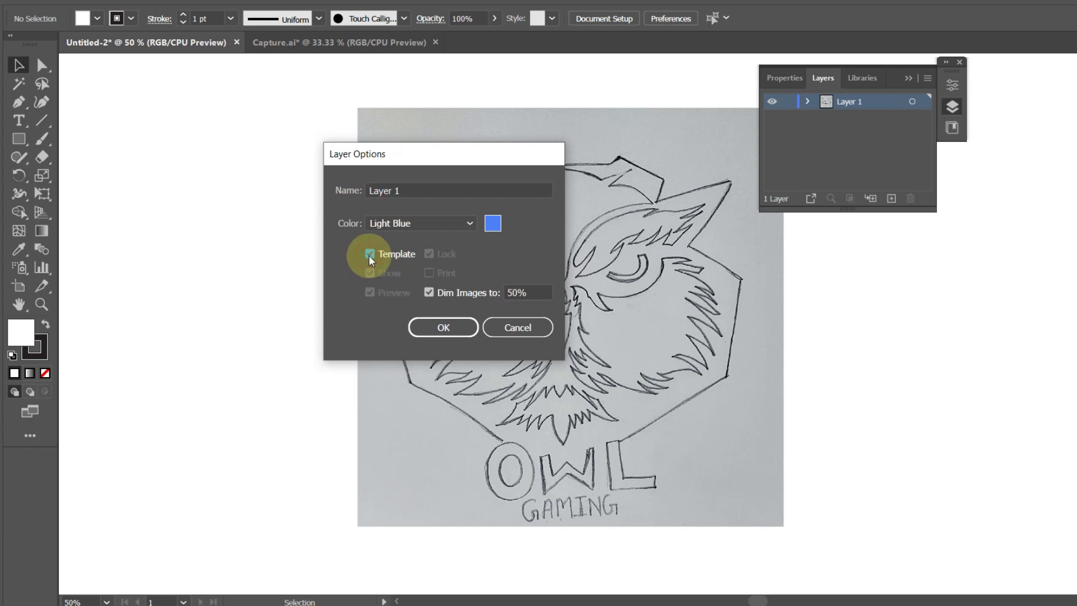
{"action": "double_click", "coordinate": [537, 293]}
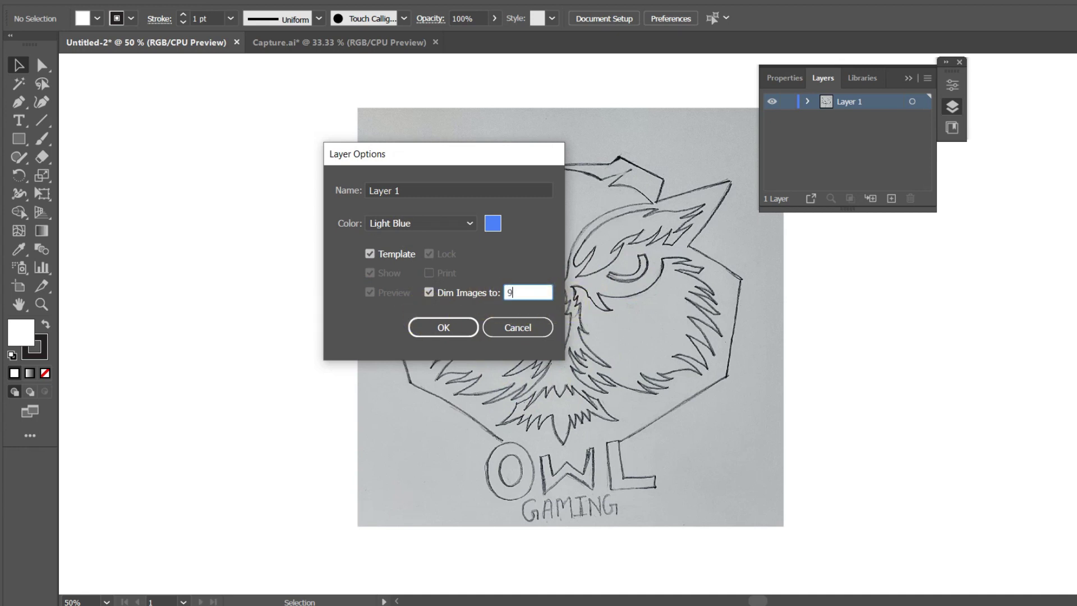
{"action": "type", "text": "90"}
{"action": "left_click", "coordinate": [445, 329]}
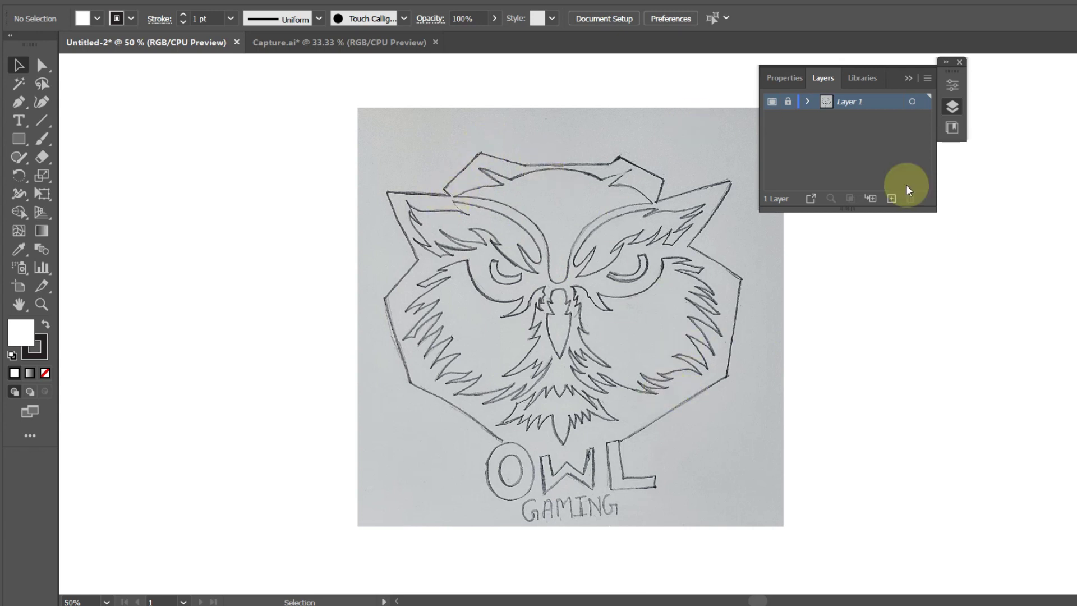
- Add Layer 2 above the sketch template and make it the active drawing layer
{"action": "left_click", "coordinate": [892, 198]}
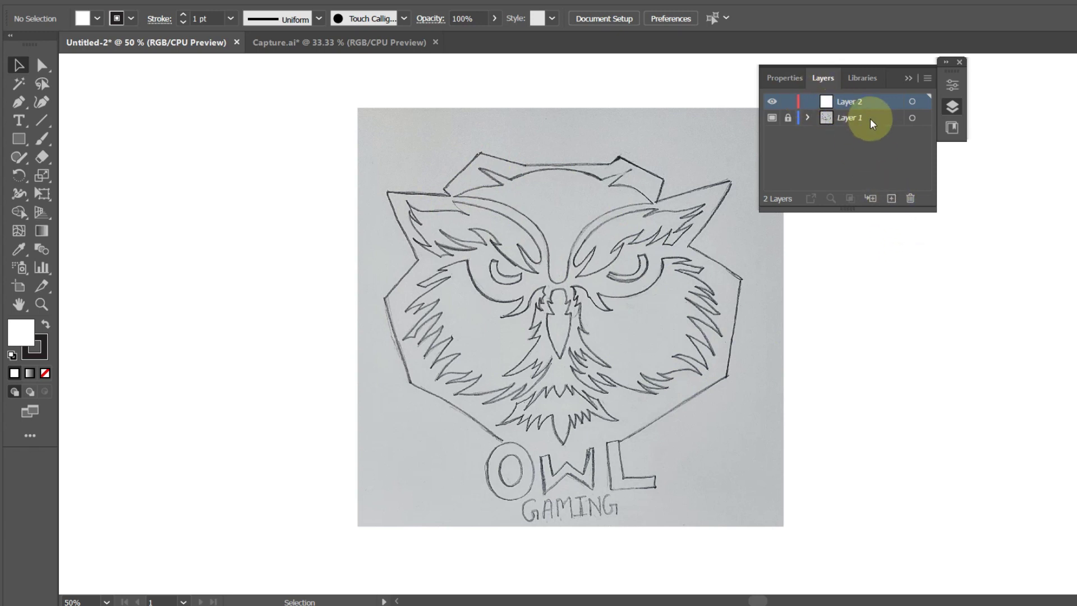
{"action": "left_click", "coordinate": [909, 78]}
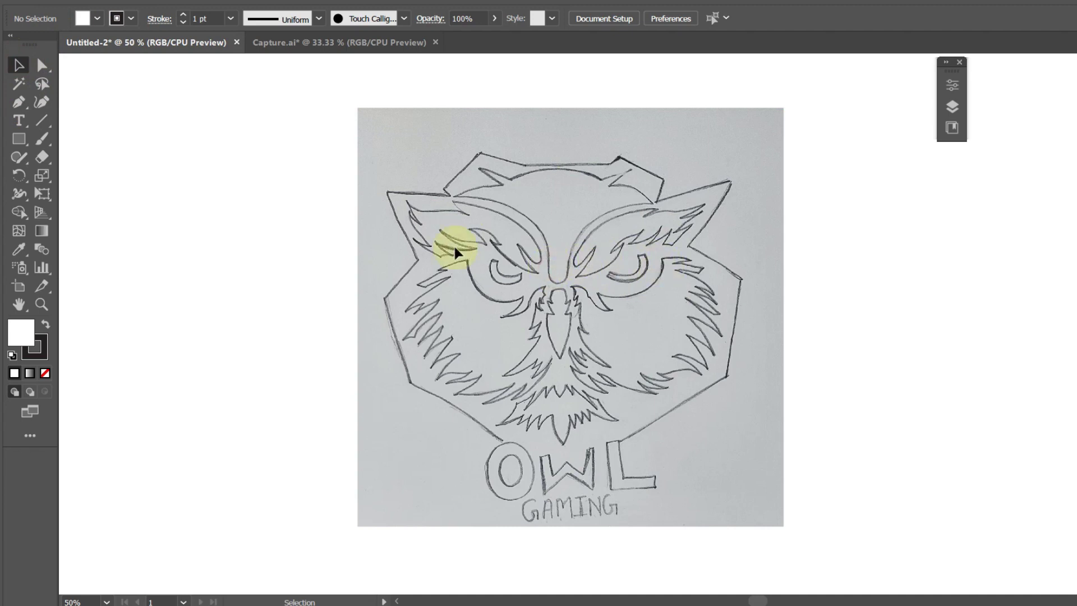
{"action": "left_click", "coordinate": [952, 108]}
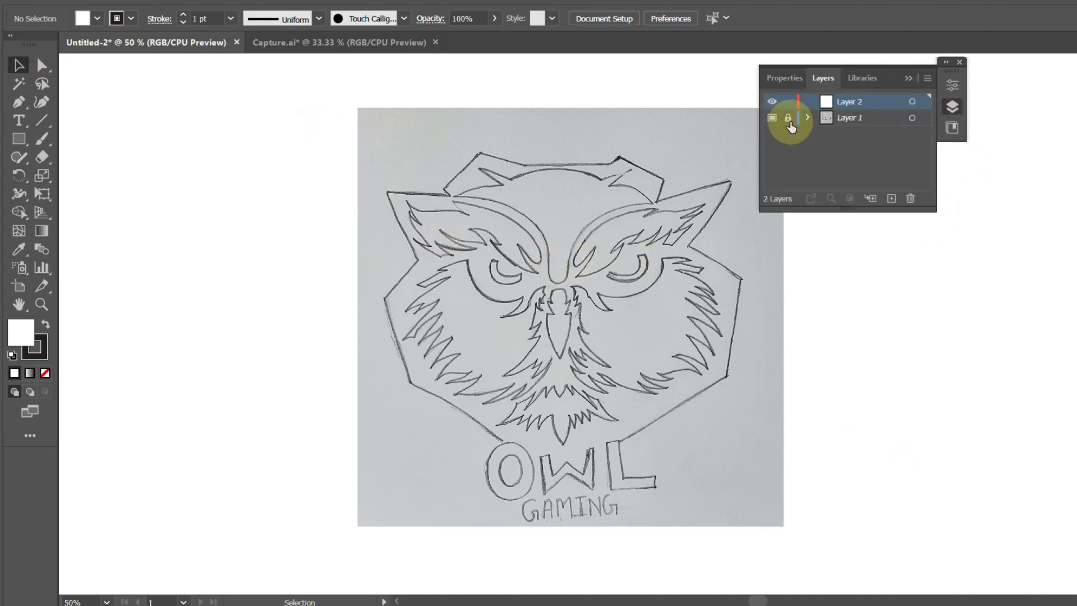
{"action": "left_click", "coordinate": [860, 123]}
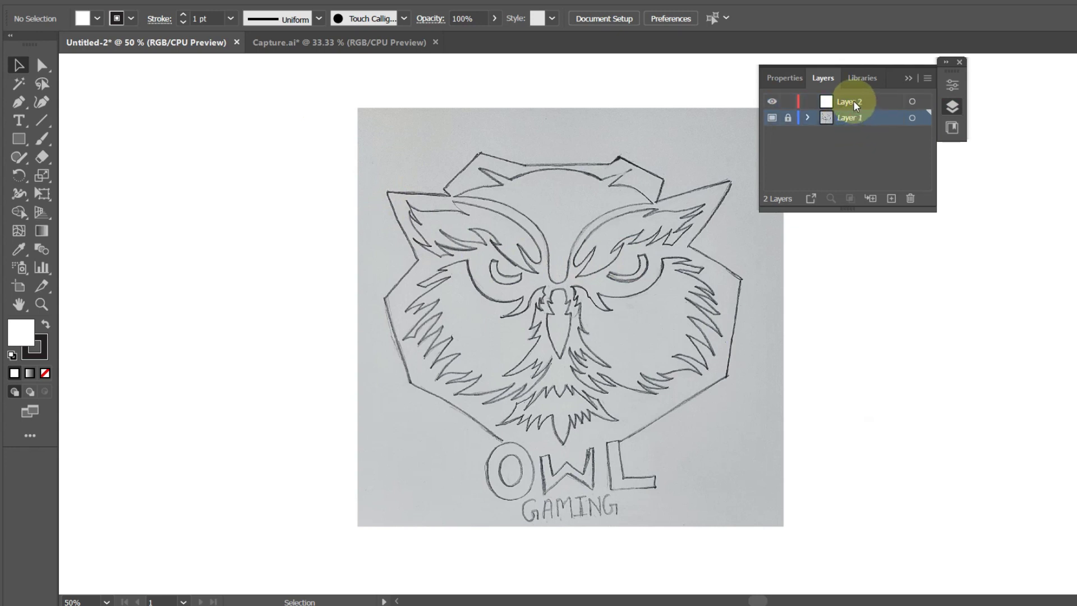
{"action": "left_click", "coordinate": [854, 103]}
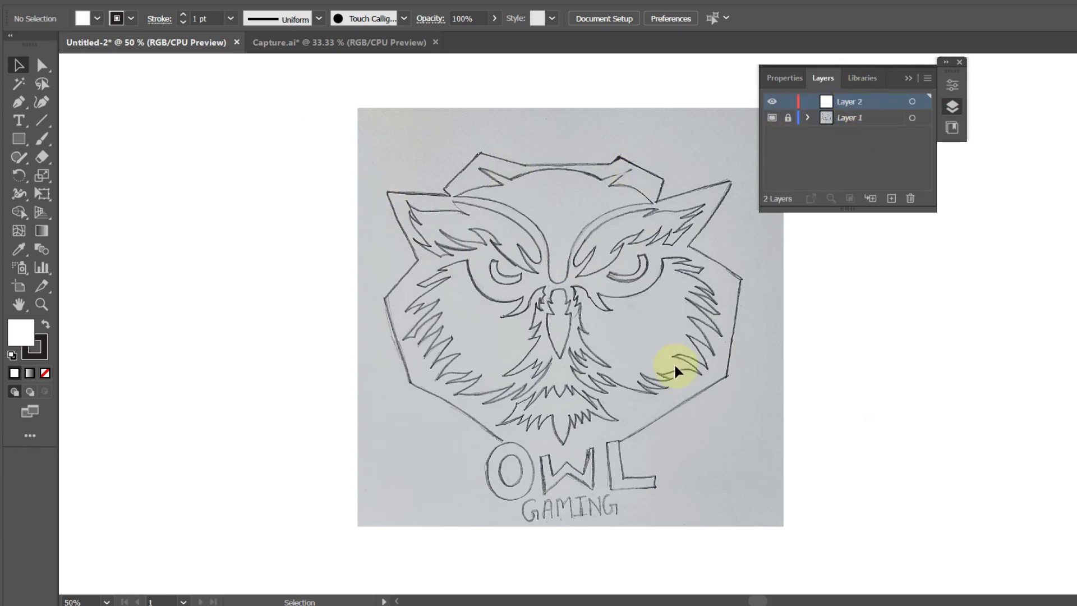
- Trace a closed outline along the centre curve and the bottom of the brow
{"action": "left_click", "coordinate": [905, 79]}
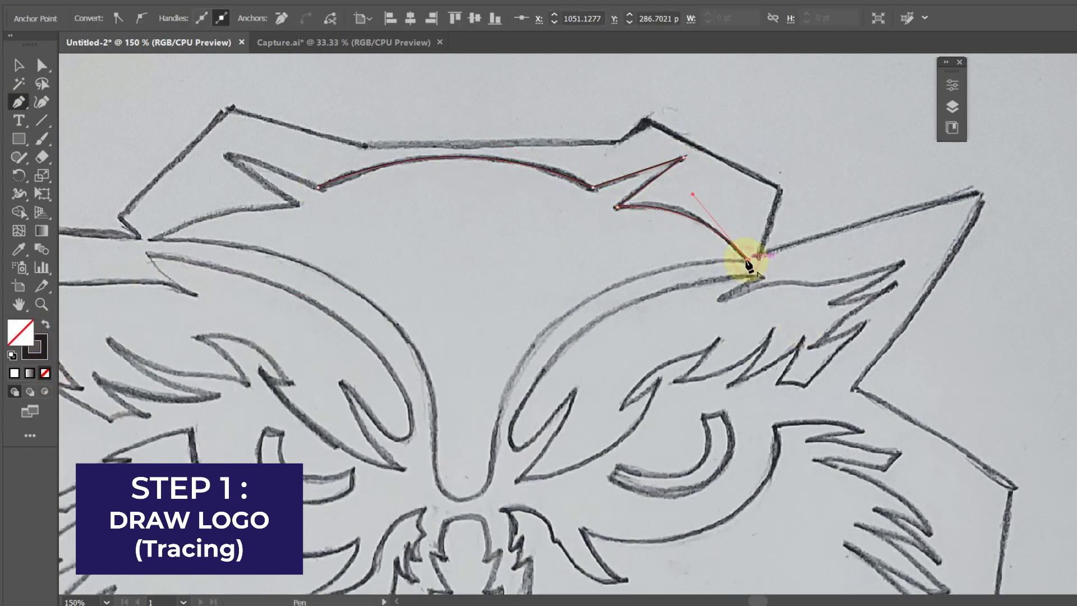
{"action": "left_click_drag", "start_coordinate": [540, 467], "coordinate": [566, 467]}
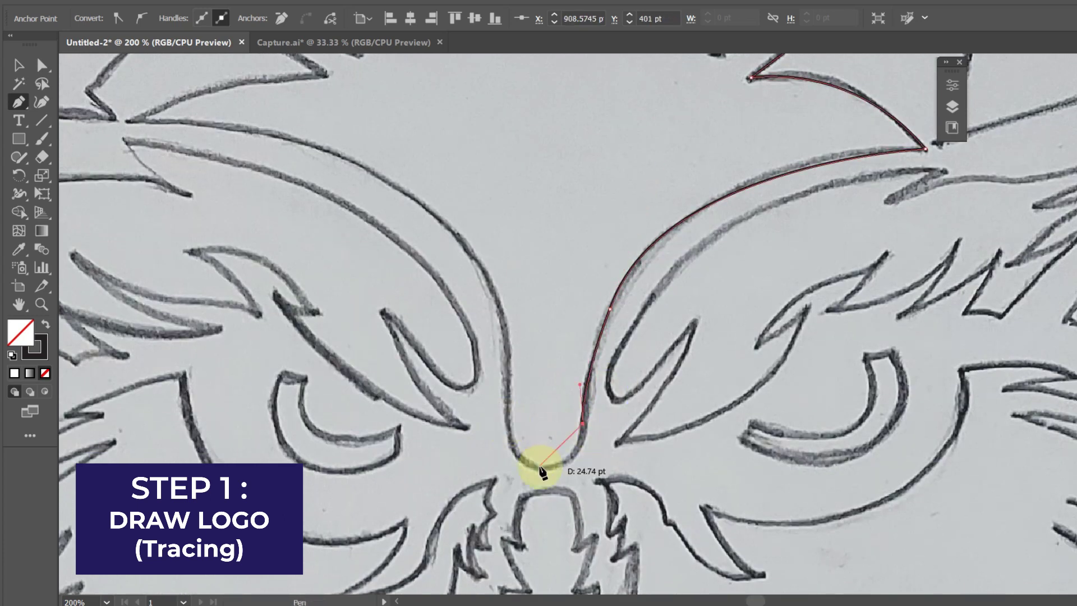
{"action": "left_click_drag", "start_coordinate": [507, 416], "coordinate": [502, 393]}
{"action": "scroll", "coordinate": [505, 448], "scroll_direction": "up", "scroll_amount": 3}
{"action": "left_click_drag", "start_coordinate": [390, 287], "coordinate": [233, 208]}
{"action": "scroll", "coordinate": [390, 286], "scroll_direction": "up", "scroll_amount": 5}
{"action": "left_click", "coordinate": [346, 333]}
{"action": "left_click", "coordinate": [534, 293]}
{"action": "left_click", "coordinate": [450, 229]}
{"action": "left_click", "coordinate": [566, 265]}
{"action": "scroll", "coordinate": [402, 321], "scroll_direction": "down", "scroll_amount": 5}
{"action": "scroll", "coordinate": [402, 321], "scroll_direction": "up", "scroll_amount": 2}
- Trace and close the inner curved shape beneath the head crown
{"action": "left_click", "coordinate": [313, 192]}
{"action": "mouse_move", "coordinate": [734, 356]}
{"action": "left_mouse_down"}
{"action": "mouse_move", "coordinate": [774, 393]}
{"action": "mouse_move", "coordinate": [734, 399]}
{"action": "left_mouse_up"}
{"action": "scroll", "coordinate": [779, 387], "scroll_direction": "down", "scroll_amount": 3}
{"action": "left_click", "coordinate": [635, 285]}
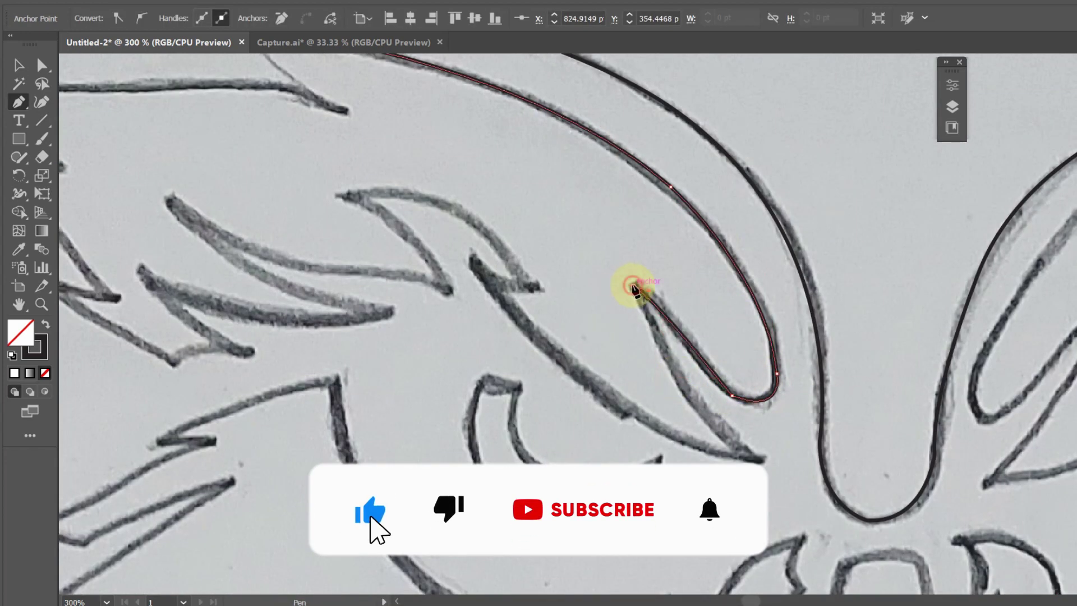
{"action": "scroll", "coordinate": [635, 285], "scroll_direction": "down", "scroll_amount": 3}
{"action": "left_click", "coordinate": [624, 336]}
{"action": "left_click", "coordinate": [738, 377]}
{"action": "scroll", "coordinate": [738, 377], "scroll_direction": "up", "scroll_amount": 2}
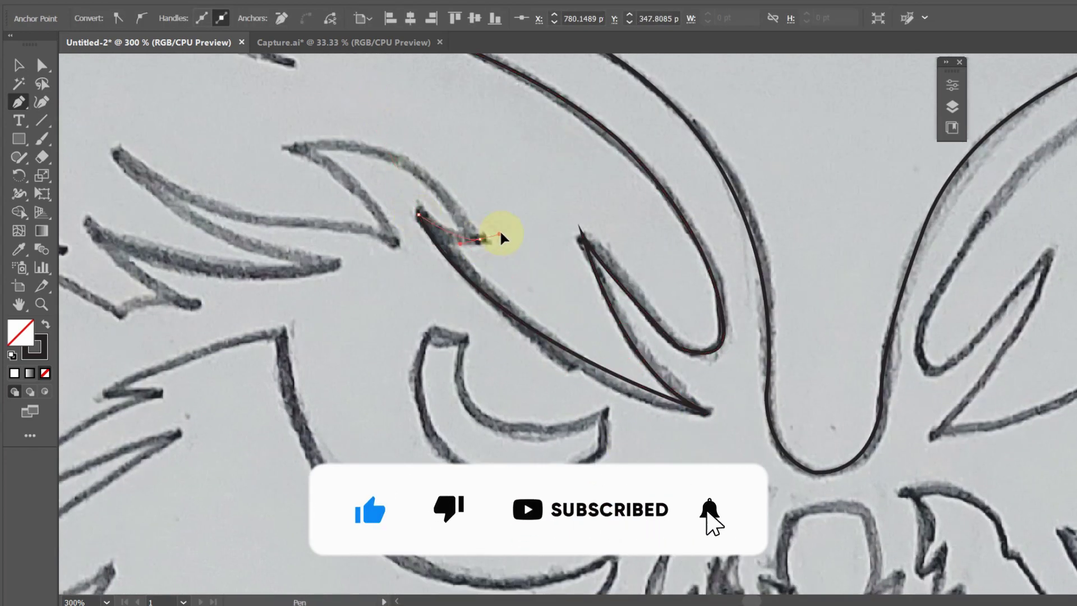
{"action": "scroll", "coordinate": [500, 234], "scroll_direction": "up", "scroll_amount": 3}
- Trace the left brow feather tufts, joining them to the long head curve, and select the path
{"action": "left_click", "coordinate": [572, 337]}
{"action": "scroll", "coordinate": [573, 377], "scroll_direction": "left", "scroll_amount": 3}
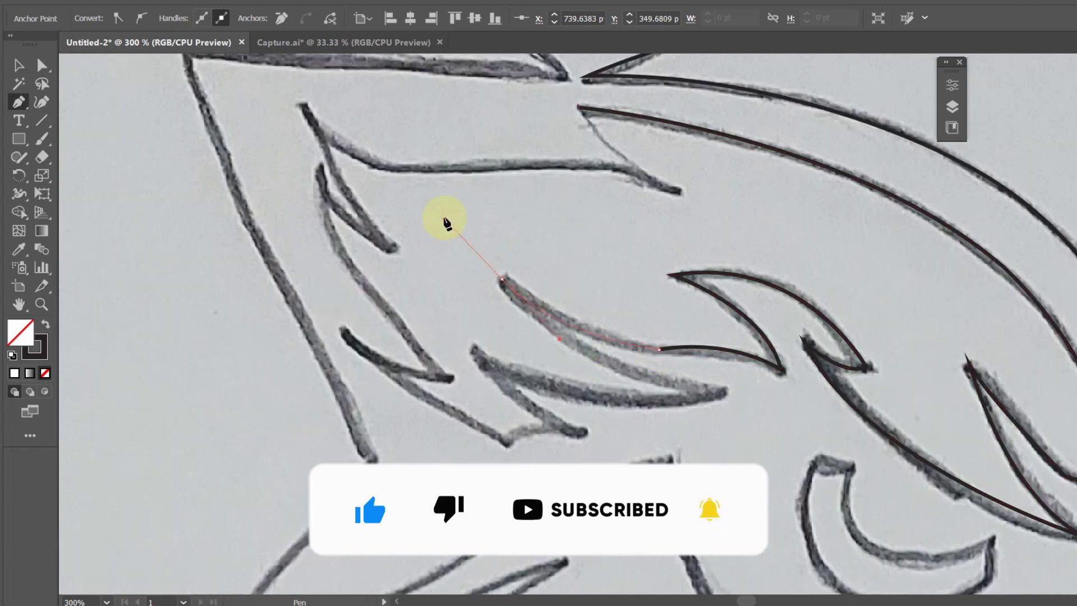
{"action": "scroll", "coordinate": [444, 221], "scroll_direction": "down", "scroll_amount": 3}
{"action": "left_click", "coordinate": [620, 271]}
{"action": "scroll", "coordinate": [252, 221], "scroll_direction": "left", "scroll_amount": 3}
{"action": "left_click_drag", "start_coordinate": [563, 266], "coordinate": [559, 274]}
{"action": "left_click", "coordinate": [491, 277]}
{"action": "scroll", "coordinate": [491, 277], "scroll_direction": "left", "scroll_amount": 3}
{"action": "left_click_drag", "start_coordinate": [475, 295], "coordinate": [481, 308]}
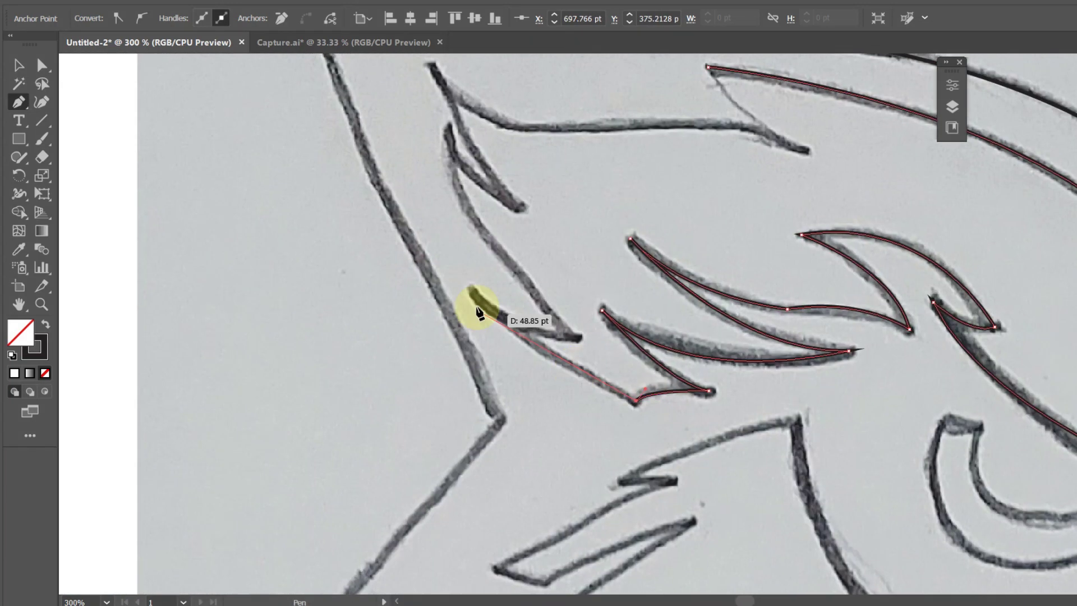
{"action": "scroll", "coordinate": [601, 324], "scroll_direction": "up", "scroll_amount": 3}
{"action": "left_click_drag", "start_coordinate": [499, 244], "coordinate": [498, 132]}
{"action": "left_click_drag", "start_coordinate": [572, 320], "coordinate": [578, 326]}
{"action": "scroll", "coordinate": [578, 324], "scroll_direction": "up", "scroll_amount": 3}
{"action": "left_click", "coordinate": [548, 253]}
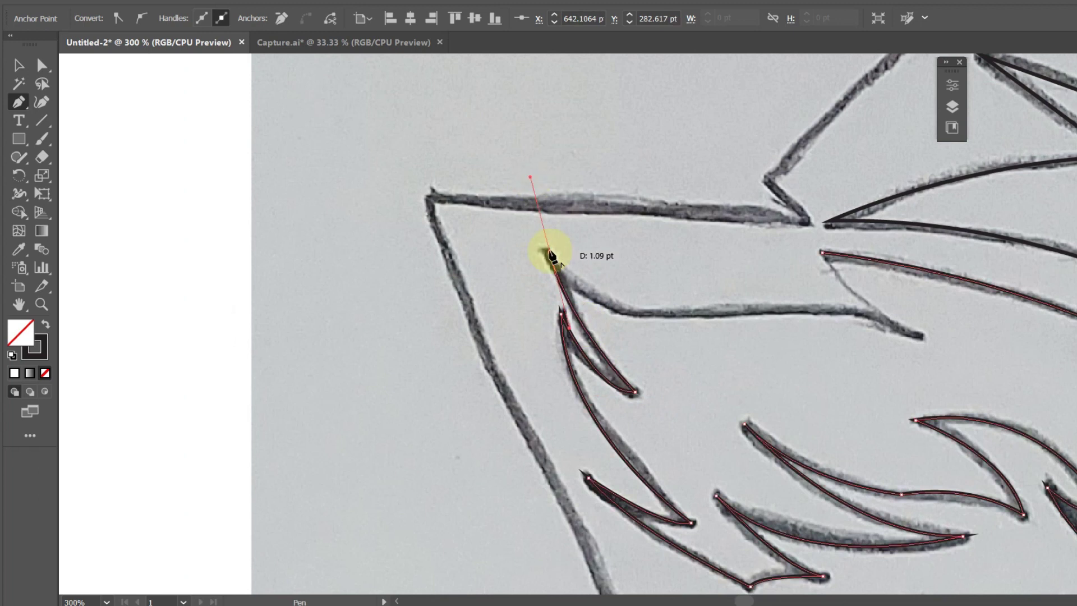
{"action": "scroll", "coordinate": [482, 260], "scroll_direction": "right", "scroll_amount": 5}
{"action": "left_click", "coordinate": [698, 283]}
{"action": "left_click", "coordinate": [599, 202]}
{"action": "key", "text": "v"}
{"action": "key", "text": "ctrl+minus"}
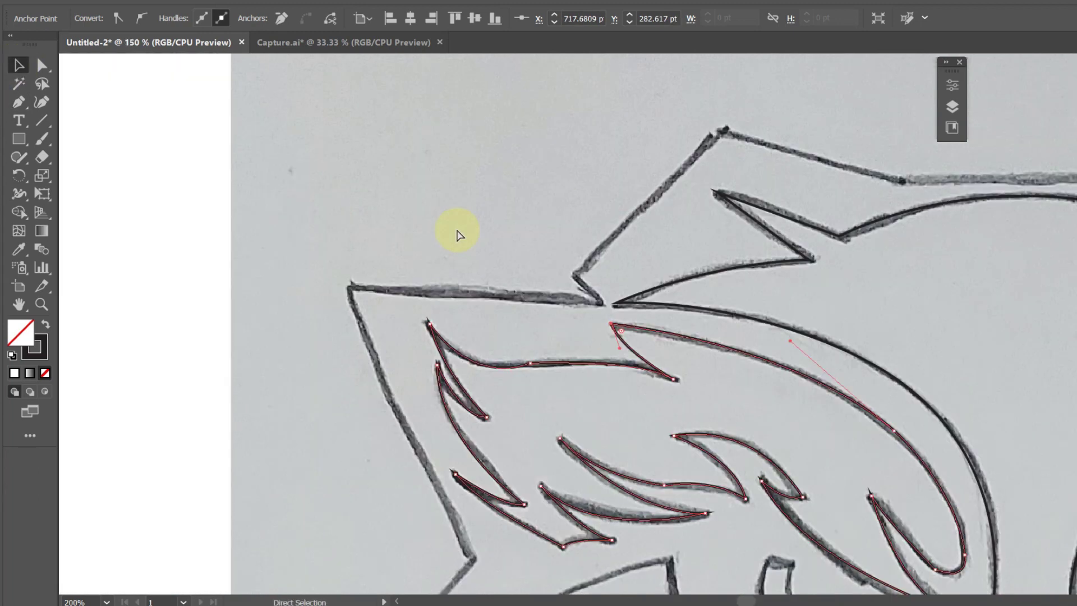
{"action": "scroll", "coordinate": [456, 231], "scroll_direction": "left", "scroll_amount": 2}
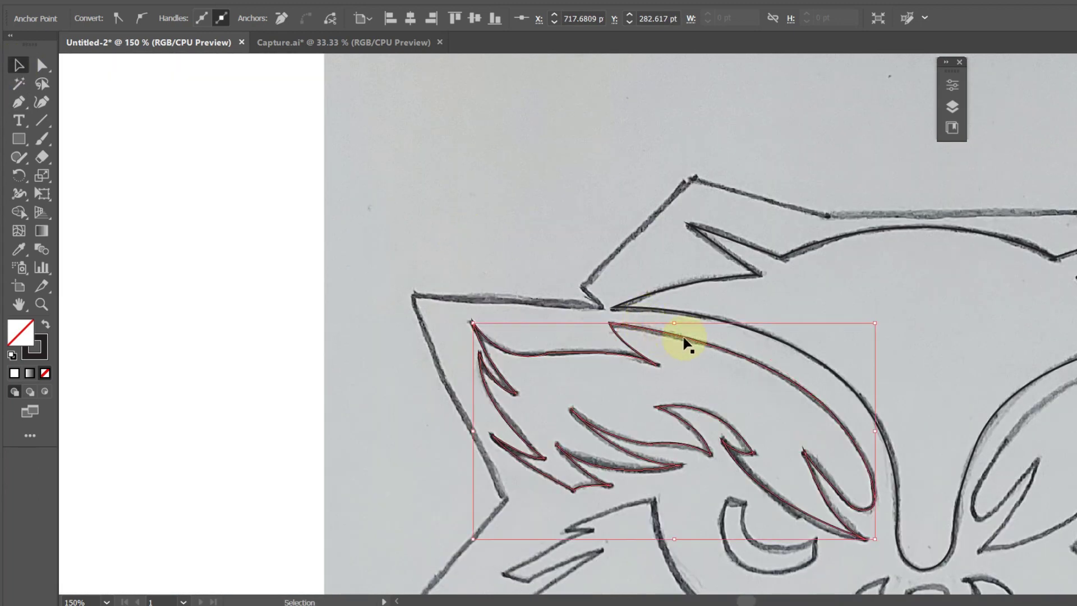
{"action": "left_click_drag", "start_coordinate": [678, 359], "coordinate": [424, 284]}
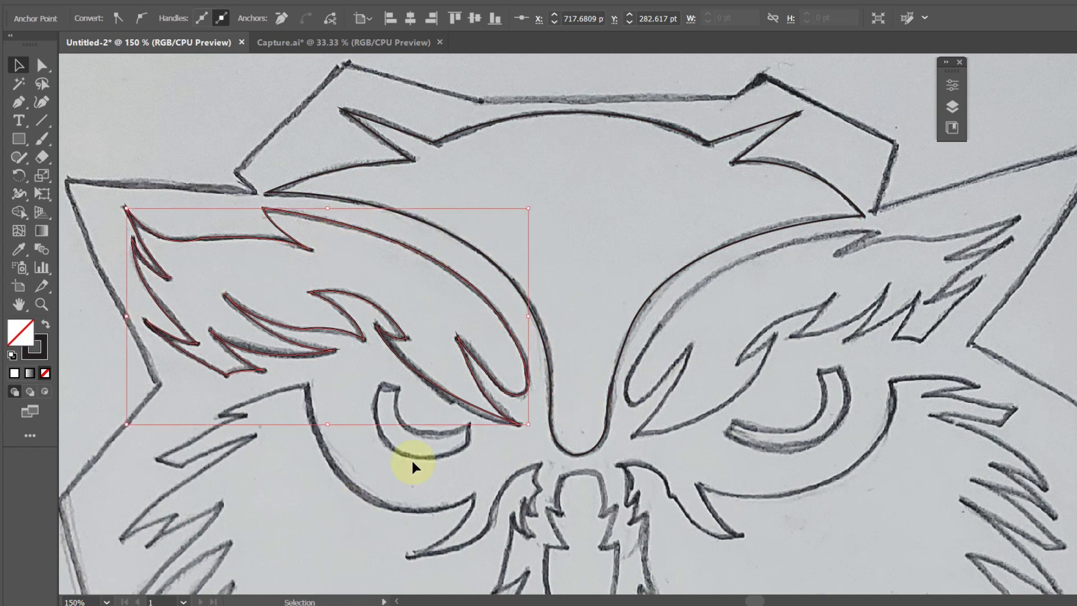
{"action": "key", "text": "ctrl+minus"}
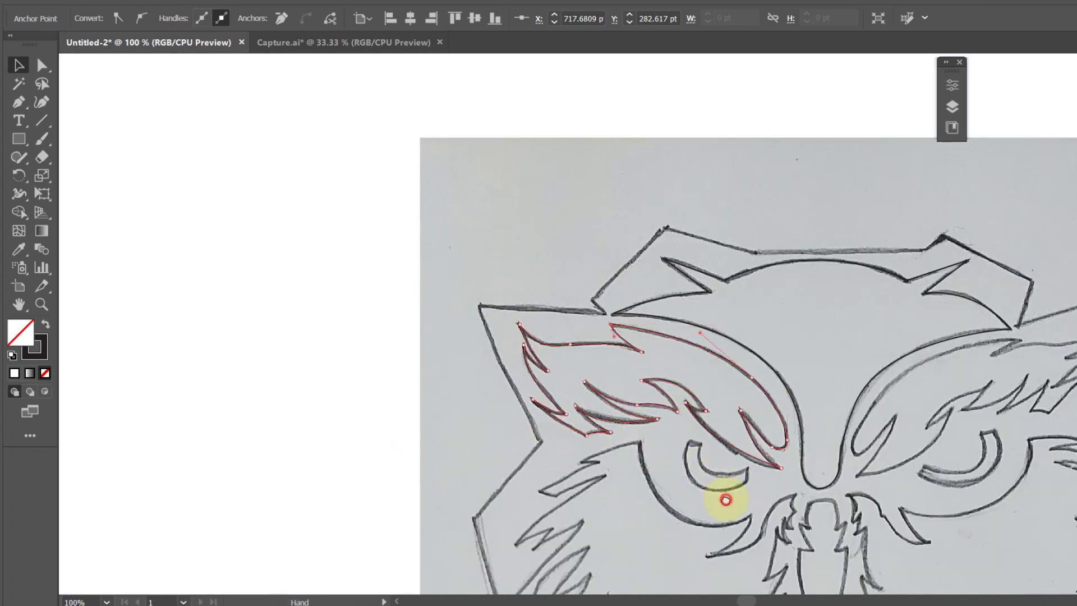
{"action": "left_click_drag", "start_coordinate": [720, 496], "coordinate": [457, 263]}
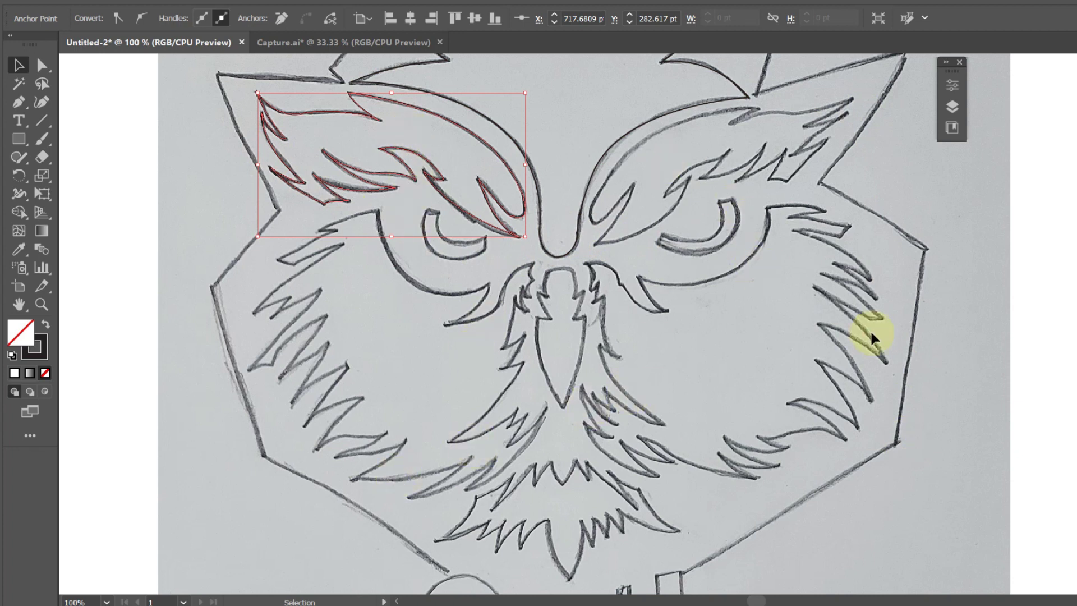
- Trace a closed outline around the left eye crescent
{"action": "scroll", "coordinate": [482, 247], "scroll_direction": "up", "scroll_amount": 2}
{"action": "scroll", "coordinate": [509, 246], "scroll_direction": "up", "scroll_amount": 1}
{"action": "left_click", "coordinate": [18, 102]}
{"action": "left_click", "coordinate": [349, 162]}
{"action": "left_click", "coordinate": [391, 171]}
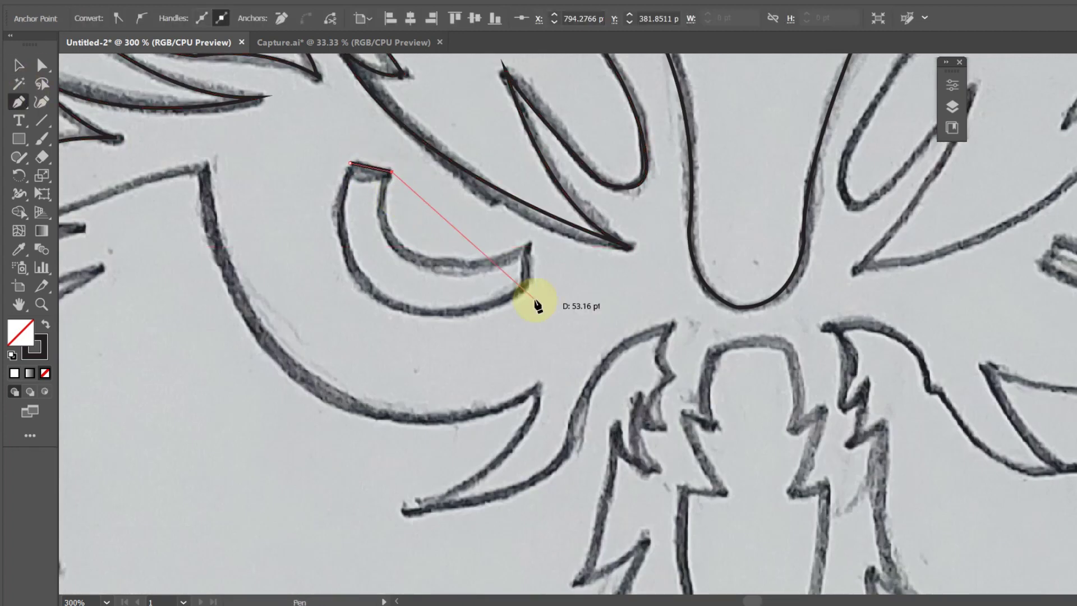
{"action": "left_click", "coordinate": [531, 243]}
{"action": "left_click", "coordinate": [531, 283]}
{"action": "left_click", "coordinate": [359, 280]}
{"action": "left_click", "coordinate": [349, 162]}
- Trace the wing-like feather outline beside the beak along its tips
{"action": "mouse_move", "coordinate": [200, 169]}
{"action": "left_mouse_down"}
{"action": "mouse_move", "coordinate": [454, 182]}
{"action": "mouse_move", "coordinate": [194, 104]}
{"action": "left_mouse_up"}
{"action": "left_click", "coordinate": [663, 259]}
{"action": "left_click_drag", "start_coordinate": [662, 315], "coordinate": [646, 367]}
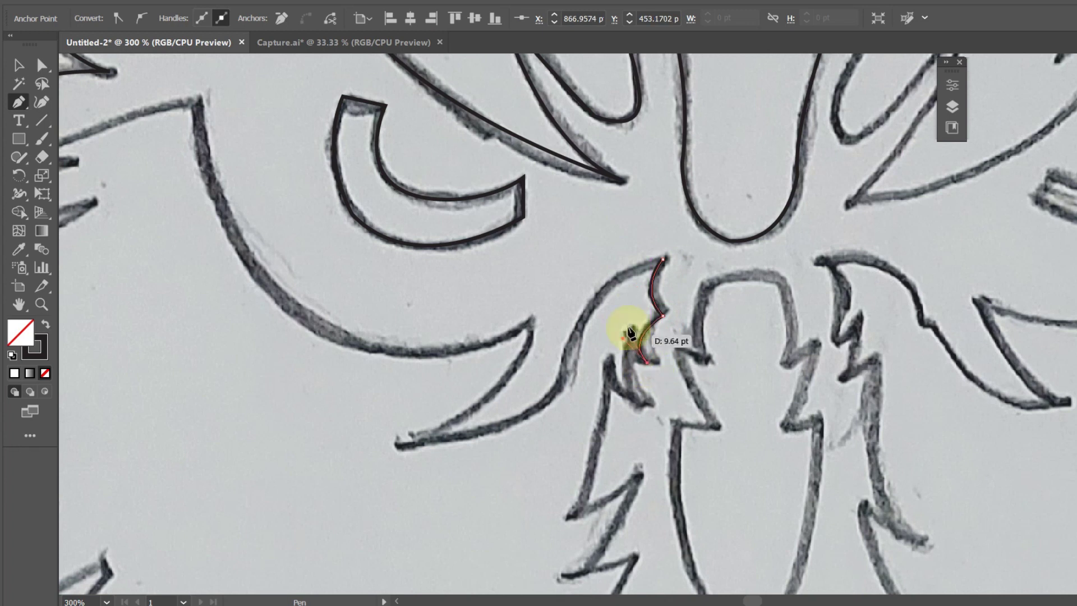
{"action": "left_click", "coordinate": [649, 406]}
{"action": "left_click", "coordinate": [609, 361]}
{"action": "left_click_drag", "start_coordinate": [605, 324], "coordinate": [560, 125]}
{"action": "left_click", "coordinate": [524, 318]}
{"action": "left_click", "coordinate": [573, 297]}
{"action": "left_click_drag", "start_coordinate": [593, 272], "coordinate": [596, 275]}
{"action": "left_click", "coordinate": [514, 377]}
{"action": "left_click", "coordinate": [592, 356]}
{"action": "mouse_move", "coordinate": [591, 356]}
{"action": "left_mouse_down"}
{"action": "mouse_move", "coordinate": [599, 283]}
{"action": "mouse_move", "coordinate": [549, 115]}
{"action": "left_mouse_up"}
{"action": "left_click", "coordinate": [320, 358]}
{"action": "left_click_drag", "start_coordinate": [531, 259], "coordinate": [513, 324]}
{"action": "left_click", "coordinate": [501, 316]}
{"action": "left_click", "coordinate": [561, 270]}
{"action": "left_click", "coordinate": [498, 372]}
{"action": "left_click", "coordinate": [617, 254]}
{"action": "left_click_drag", "start_coordinate": [577, 385], "coordinate": [776, 202]}
{"action": "left_click_drag", "start_coordinate": [572, 317], "coordinate": [585, 343]}
{"action": "left_click", "coordinate": [404, 340]}
{"action": "left_click", "coordinate": [488, 303]}
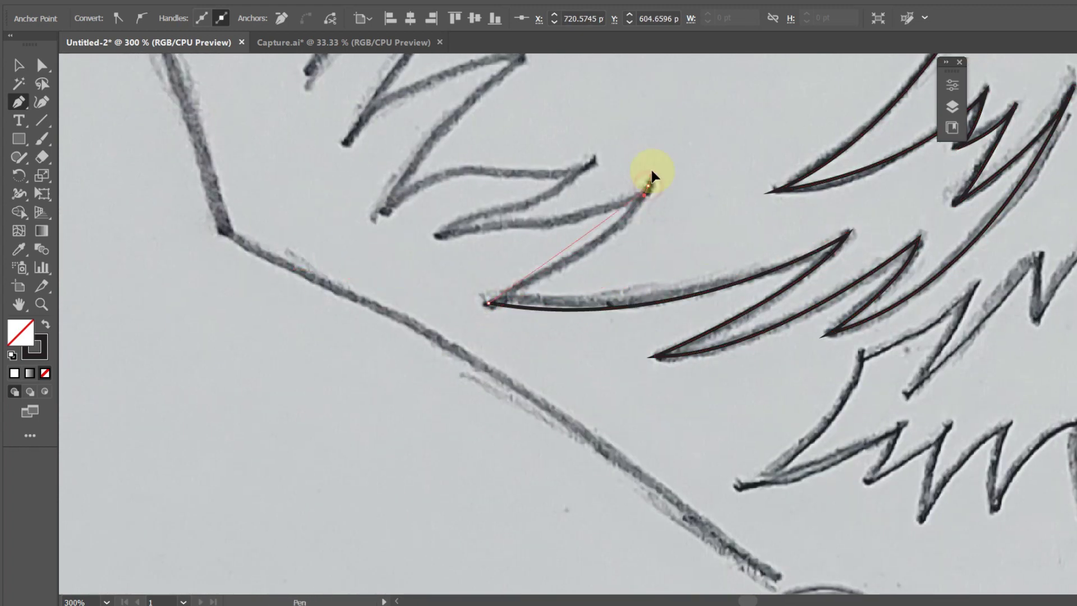
- Continue the zigzag cheek feathers and upper curve, closing the feather outline
{"action": "left_click", "coordinate": [645, 193]}
{"action": "left_click", "coordinate": [435, 234]}
{"action": "left_click", "coordinate": [595, 163]}
{"action": "left_click", "coordinate": [528, 358]}
{"action": "left_click_drag", "start_coordinate": [601, 276], "coordinate": [488, 418]}
{"action": "left_click", "coordinate": [554, 345]}
{"action": "left_click", "coordinate": [375, 431]}
{"action": "left_click", "coordinate": [501, 244]}
{"action": "left_click", "coordinate": [340, 362]}
{"action": "left_click", "coordinate": [434, 185]}
{"action": "left_click_drag", "start_coordinate": [434, 185], "coordinate": [550, 349]}
{"action": "left_click", "coordinate": [476, 401]}
{"action": "left_click_drag", "start_coordinate": [475, 401], "coordinate": [371, 516]}
{"action": "left_click", "coordinate": [594, 272]}
{"action": "left_click", "coordinate": [441, 359]}
{"action": "left_click", "coordinate": [387, 347]}
{"action": "left_click", "coordinate": [653, 142]}
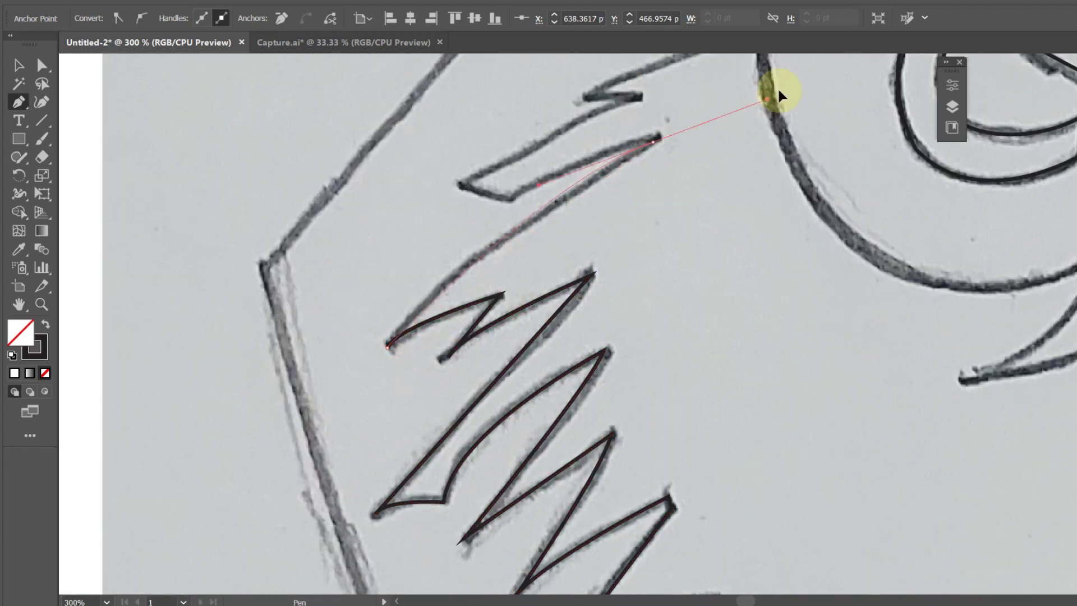
{"action": "scroll", "coordinate": [777, 96], "scroll_direction": "up", "scroll_amount": 3}
{"action": "left_click", "coordinate": [596, 257]}
{"action": "left_click", "coordinate": [644, 258]}
{"action": "scroll", "coordinate": [629, 271], "scroll_direction": "right", "scroll_amount": 8}
{"action": "left_click", "coordinate": [221, 175]}
{"action": "left_click", "coordinate": [314, 163]}
{"action": "left_click", "coordinate": [652, 379]}
{"action": "left_click", "coordinate": [519, 504]}
{"action": "left_click", "coordinate": [680, 419]}
{"action": "left_click_drag", "start_coordinate": [679, 419], "coordinate": [493, 405]}
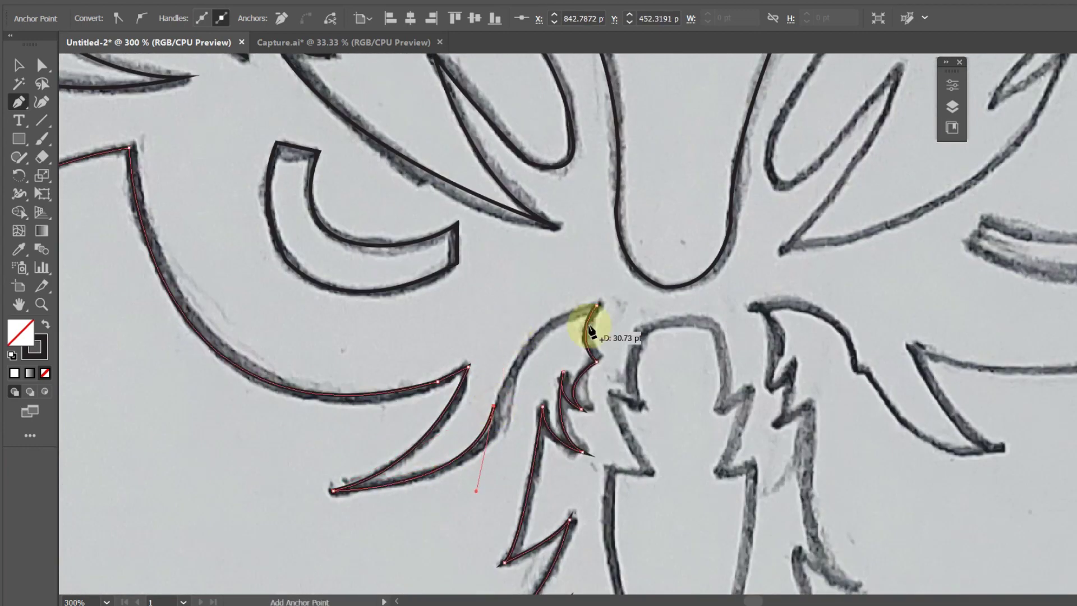
- Trace a closed outline of the small tuft beside the beak
{"action": "scroll", "coordinate": [591, 331], "scroll_direction": "down", "scroll_amount": 5}
{"action": "scroll", "coordinate": [608, 240], "scroll_direction": "down", "scroll_amount": 5}
{"action": "left_click", "coordinate": [557, 130]}
{"action": "left_click_drag", "start_coordinate": [580, 175], "coordinate": [608, 178]}
{"action": "left_click", "coordinate": [581, 369]}
{"action": "left_click_drag", "start_coordinate": [551, 247], "coordinate": [554, 184]}
{"action": "left_click_drag", "start_coordinate": [469, 231], "coordinate": [468, 245]}
{"action": "left_click", "coordinate": [410, 285]}
{"action": "left_click", "coordinate": [324, 291]}
{"action": "left_click", "coordinate": [408, 205]}
{"action": "left_click", "coordinate": [436, 230]}
{"action": "left_click", "coordinate": [480, 159]}
{"action": "left_click", "coordinate": [523, 181]}
{"action": "left_click", "coordinate": [524, 139]}
- Trace the closed beak outline, select it, and zoom out to view the whole owl
{"action": "left_click_drag", "start_coordinate": [616, 218], "coordinate": [617, 420]}
{"action": "left_click", "coordinate": [503, 184]}
{"action": "left_click", "coordinate": [556, 185]}
{"action": "left_click_drag", "start_coordinate": [556, 241], "coordinate": [586, 225]}
{"action": "left_click", "coordinate": [557, 282]}
{"action": "left_click", "coordinate": [537, 462]}
{"action": "left_click", "coordinate": [483, 279]}
{"action": "left_click", "coordinate": [512, 283]}
{"action": "left_click", "coordinate": [504, 235]}
{"action": "key", "text": "v"}
{"action": "left_click", "coordinate": [554, 188]}
{"action": "key", "text": "ctrl+minus"}
- Reflect a copy of the left-half owl paths and align it to the sketch's right half
{"action": "left_click_drag", "start_coordinate": [616, 379], "coordinate": [492, 412]}
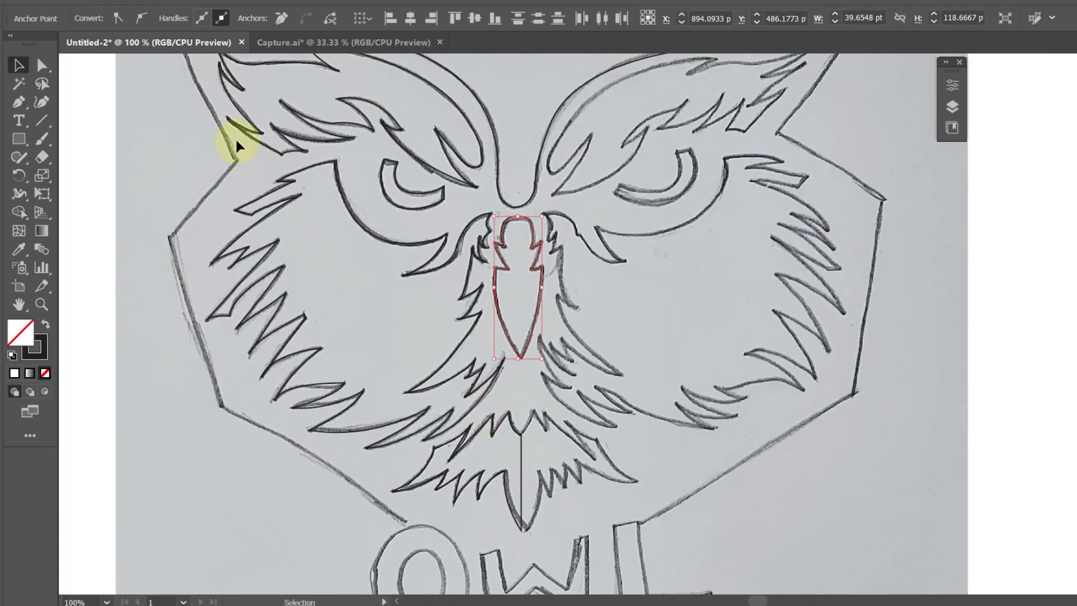
{"action": "left_click", "coordinate": [431, 244]}
{"action": "left_click", "coordinate": [463, 437], "text": "shift"}
{"action": "left_click_drag", "start_coordinate": [480, 242], "coordinate": [769, 258]}
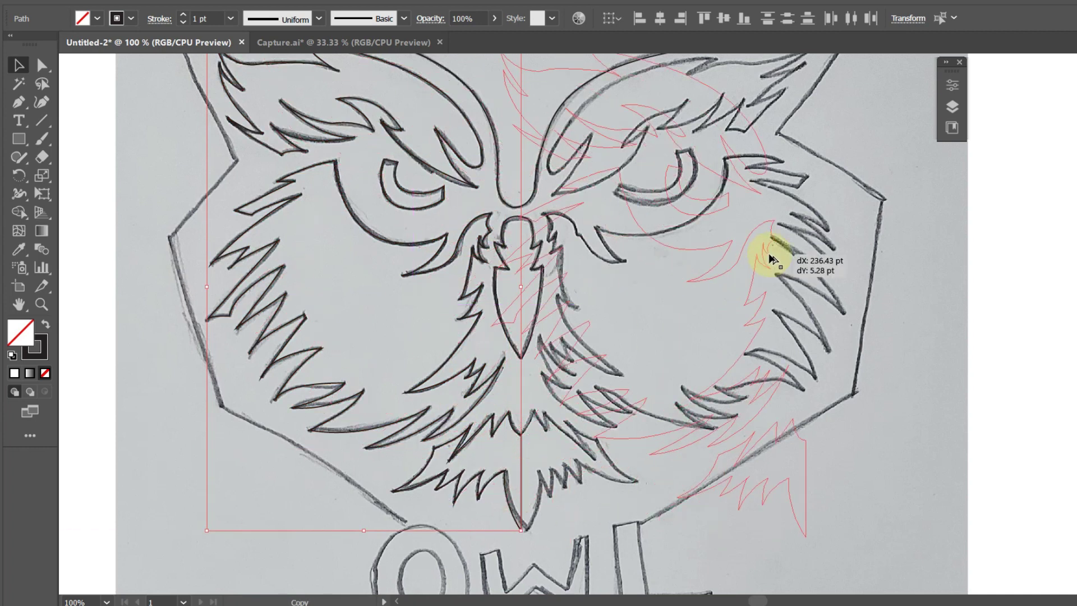
{"action": "right_click", "coordinate": [766, 255]}
{"action": "left_click", "coordinate": [822, 435]}
{"action": "key", "text": "ctrl+plus"}
{"action": "left_click_drag", "start_coordinate": [505, 206], "coordinate": [536, 209]}
{"action": "scroll", "coordinate": [668, 195], "scroll_direction": "up", "scroll_amount": 1}
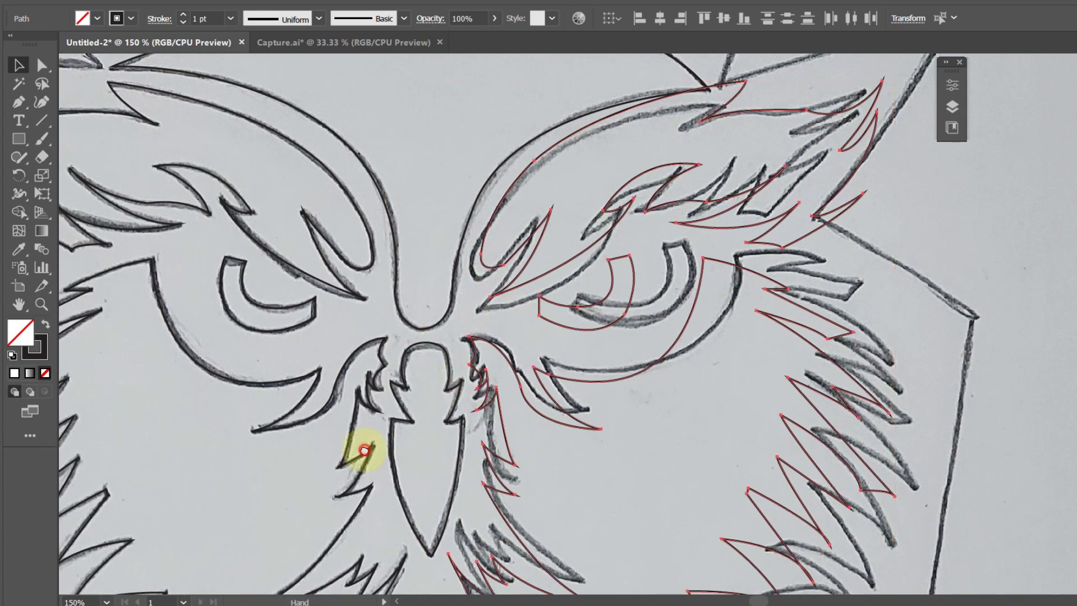
{"action": "scroll", "coordinate": [493, 348], "scroll_direction": "down", "scroll_amount": 8}
{"action": "key", "text": "a"}
{"action": "key", "text": "ctrl+shift+a"}
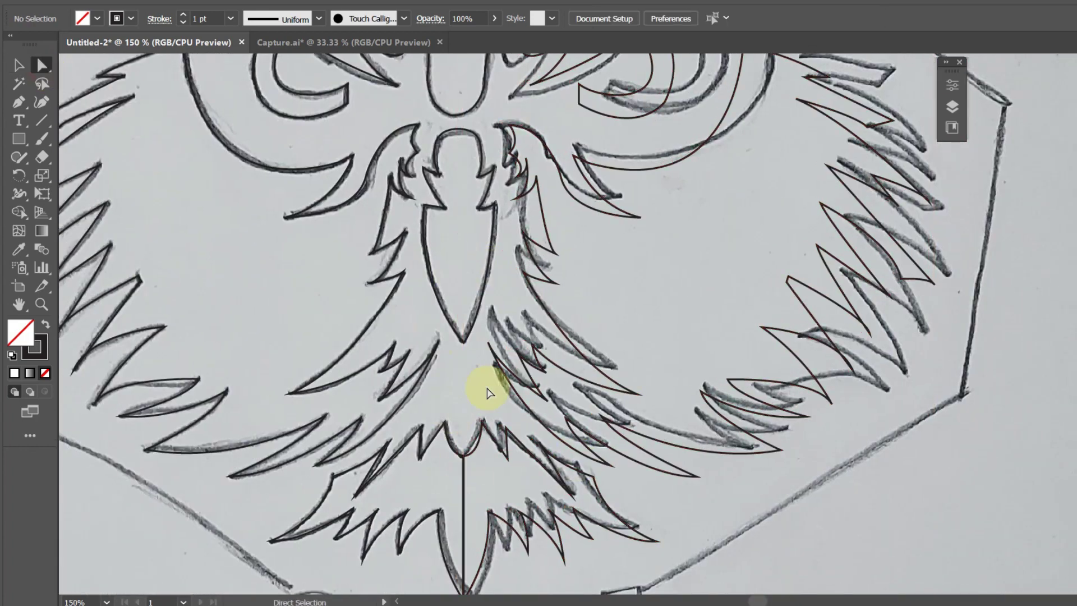
{"action": "scroll", "coordinate": [493, 420], "scroll_direction": "up", "scroll_amount": 8}
{"action": "scroll", "coordinate": [558, 322], "scroll_direction": "down", "scroll_amount": 10}
{"action": "key", "text": "v"}
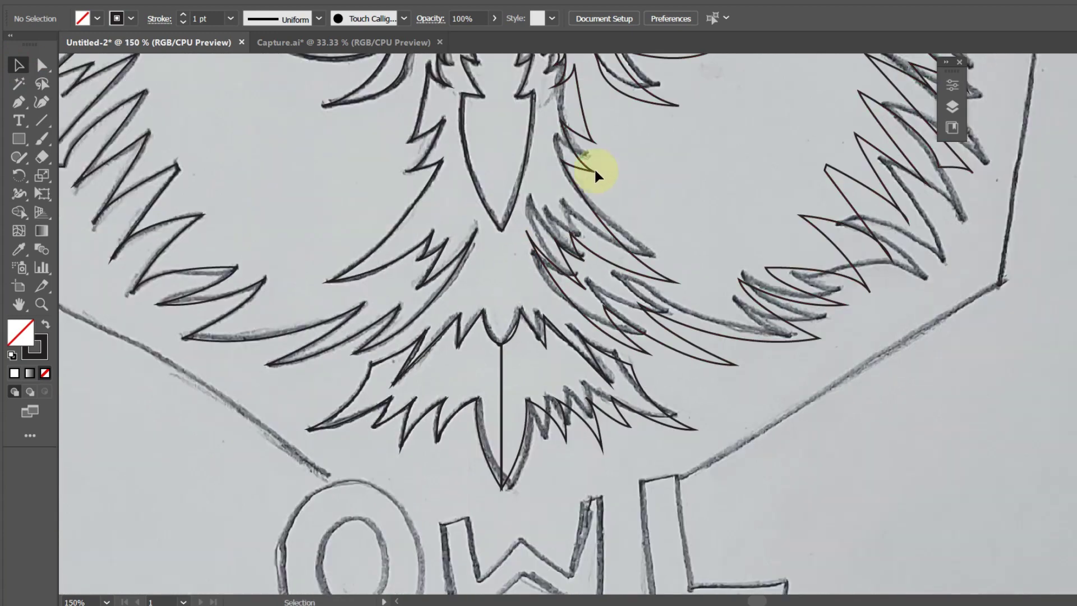
{"action": "scroll", "coordinate": [595, 174], "scroll_direction": "up", "scroll_amount": 10}
- Begin Pen-tracing the head-top outline, placing anchors toward the frame corner
{"action": "key", "text": "p"}
{"action": "left_click", "coordinate": [457, 177]}
{"action": "left_click", "coordinate": [733, 164]}
{"action": "left_click", "coordinate": [870, 228]}
{"action": "left_click", "coordinate": [699, 67]}
{"action": "left_click", "coordinate": [617, 224]}
{"action": "left_click", "coordinate": [721, 366]}
- Continue the head outline across the top and close the path
{"action": "scroll", "coordinate": [654, 240], "scroll_direction": "down", "scroll_amount": 10}
{"action": "scroll", "coordinate": [380, 332], "scroll_direction": "up", "scroll_amount": 3}
{"action": "scroll", "coordinate": [379, 332], "scroll_direction": "left", "scroll_amount": 8}
{"action": "left_click_drag", "start_coordinate": [380, 331], "coordinate": [348, 451]}
{"action": "scroll", "coordinate": [347, 450], "scroll_direction": "up", "scroll_amount": 8}
{"action": "left_click", "coordinate": [264, 161]}
{"action": "left_click", "coordinate": [425, 307]}
{"action": "left_click", "coordinate": [513, 179]}
{"action": "key", "text": "v"}
{"action": "left_click", "coordinate": [565, 159]}
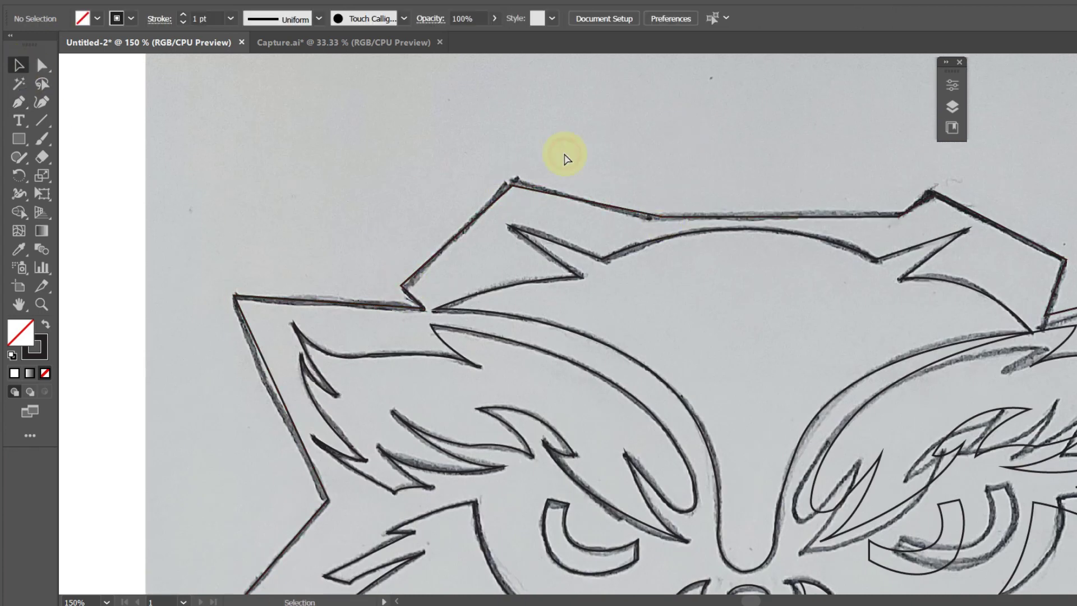
- Fit the artboard in view and lock the sketch layer, Layer 1
{"action": "key", "text": "ctrl+0"}
{"action": "left_click", "coordinate": [952, 107]}
{"action": "left_click", "coordinate": [567, 126]}
{"action": "key", "text": "ctrl+2"}
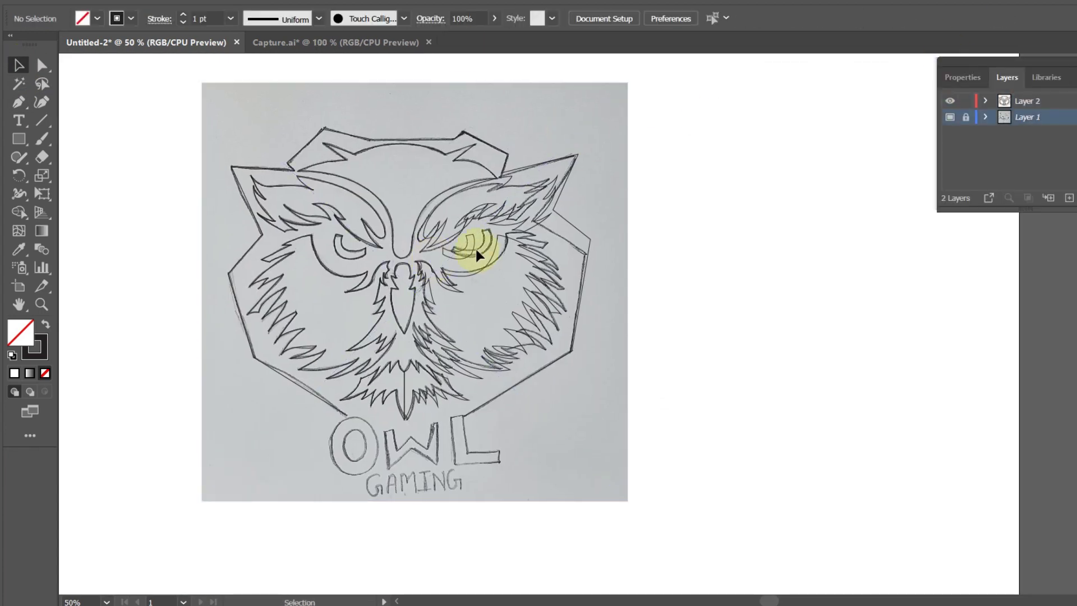
{"action": "key", "text": "p"}
{"action": "scroll", "coordinate": [347, 277], "scroll_direction": "up", "scroll_amount": 4}
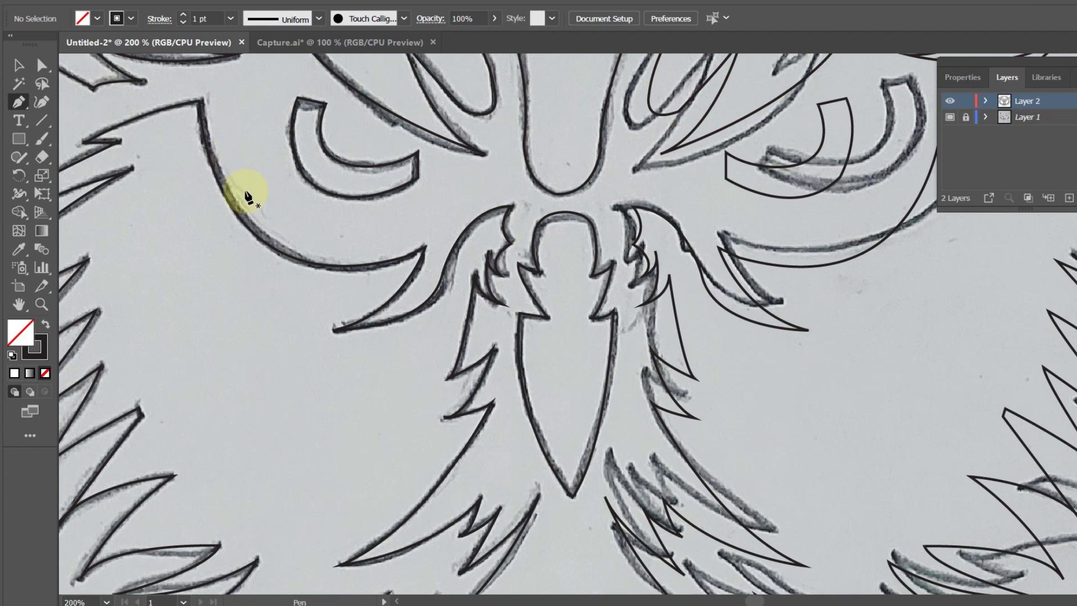
- Pen-trace the curved zigzag feather tuft beside the left eye
{"action": "left_click", "coordinate": [255, 148]}
{"action": "left_click_drag", "start_coordinate": [388, 217], "coordinate": [372, 236]}
{"action": "left_click", "coordinate": [420, 236]}
{"action": "left_click_drag", "start_coordinate": [228, 145], "coordinate": [264, 204]}
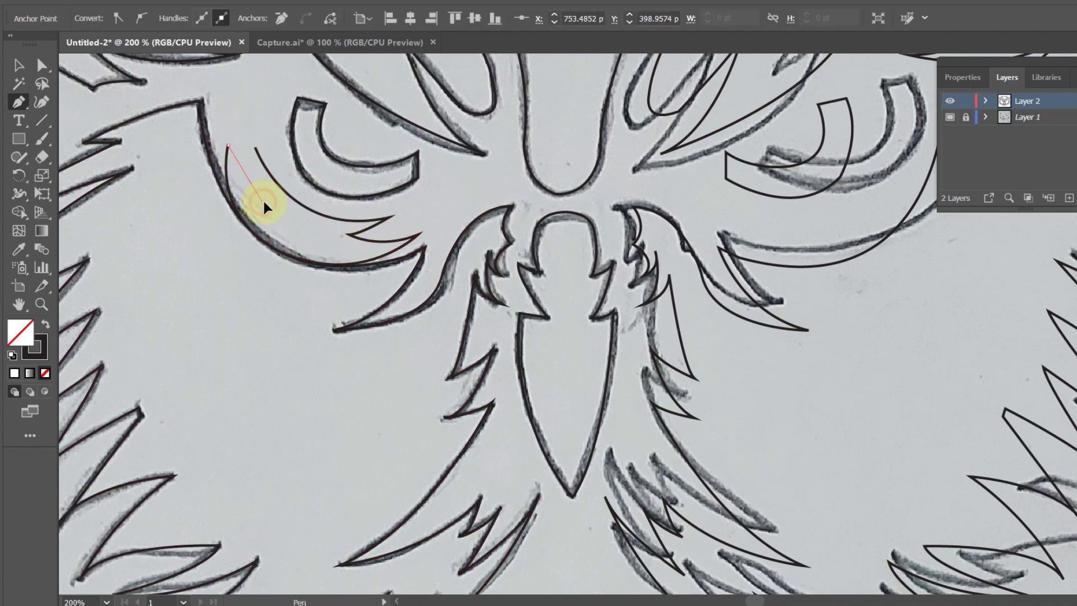
{"action": "key", "text": "v"}
- Reflect a copy of the tuft and move it to the right side
{"action": "right_click", "coordinate": [698, 113]}
{"action": "left_click", "coordinate": [690, 246]}
{"action": "left_click_drag", "start_coordinate": [690, 245], "coordinate": [765, 252]}
- Unlock the sketch layer and shrink the sketch photo into a small reference
{"action": "left_click", "coordinate": [965, 117]}
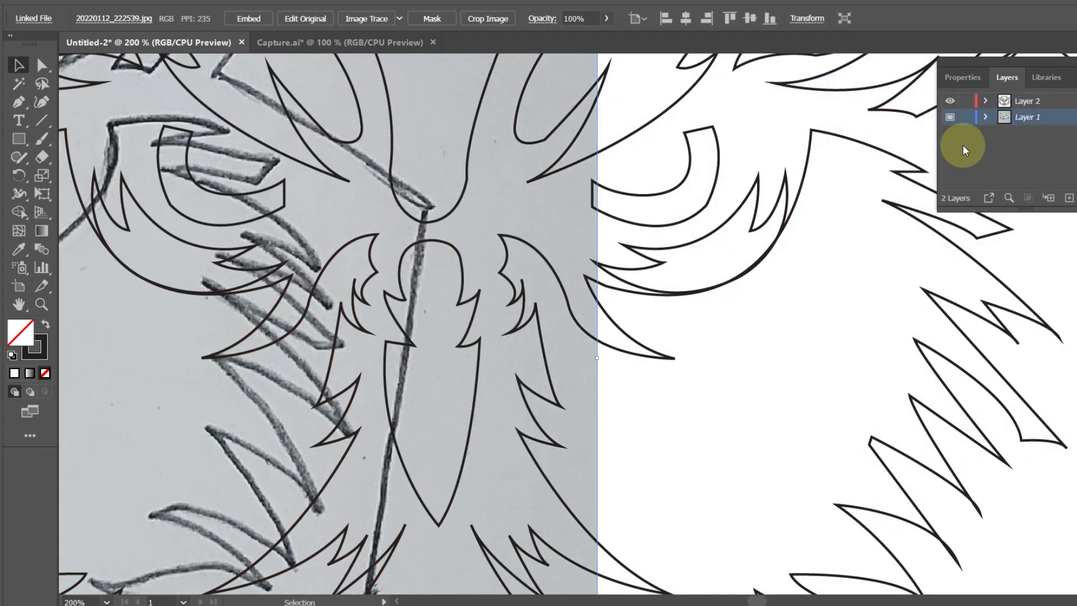
{"action": "scroll", "coordinate": [269, 280], "scroll_direction": "down", "scroll_amount": 2}
{"action": "scroll", "coordinate": [272, 294], "scroll_direction": "down", "scroll_amount": 1}
{"action": "scroll", "coordinate": [459, 316], "scroll_direction": "down", "scroll_amount": 1}
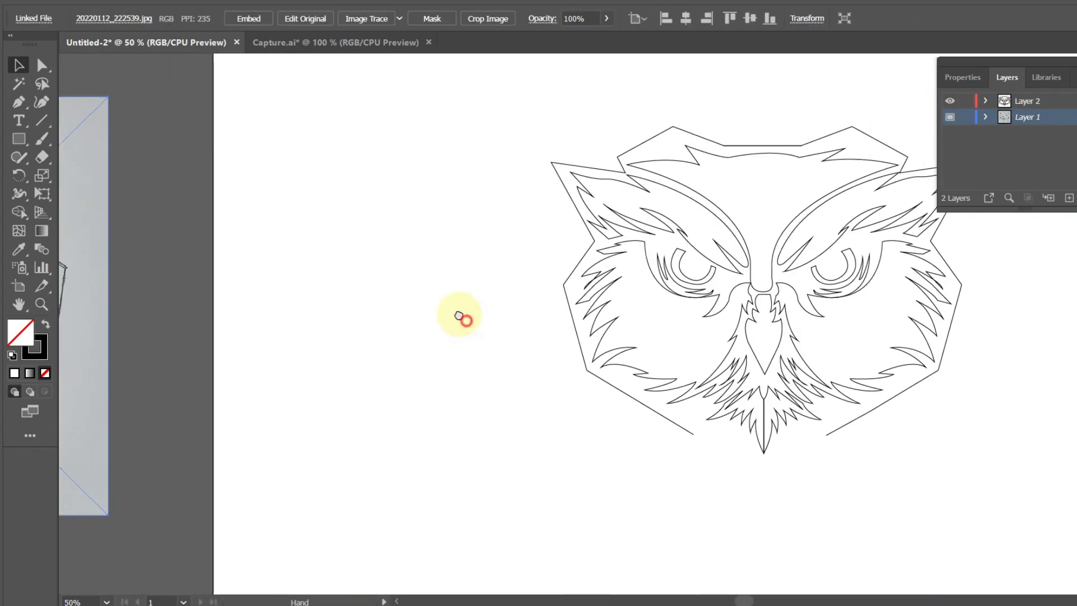
{"action": "scroll", "coordinate": [458, 315], "scroll_direction": "down", "scroll_amount": 1}
{"action": "left_click_drag", "start_coordinate": [728, 232], "coordinate": [480, 319]}
{"action": "scroll", "coordinate": [846, 409], "scroll_direction": "up", "scroll_amount": 3}
- Nudge the nose path into place with Direct Selection and reselect the reduced sketch photo
{"action": "key", "text": "a"}
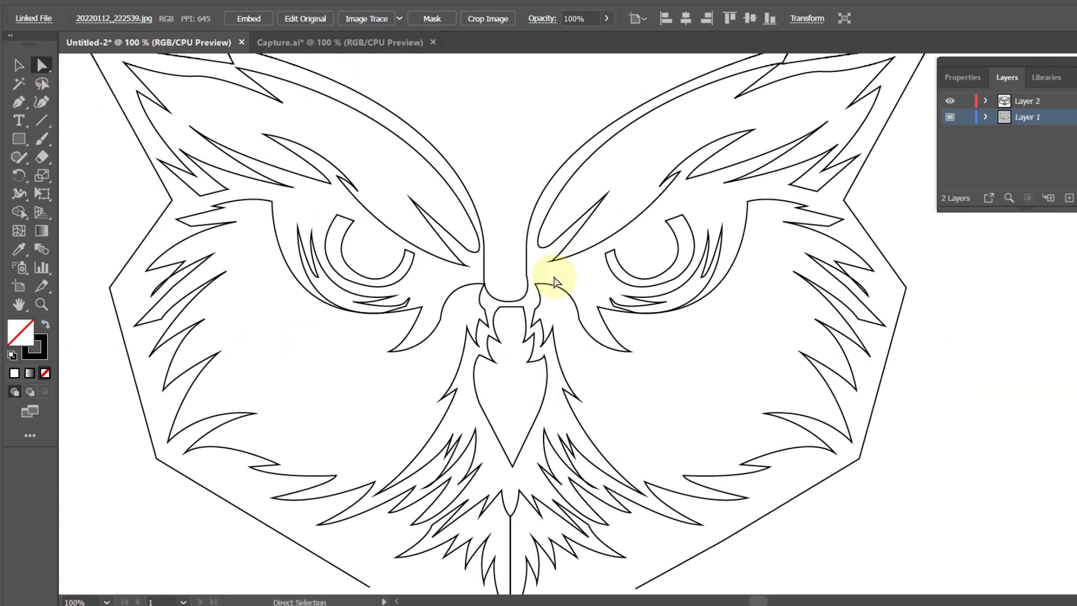
{"action": "left_click", "coordinate": [554, 281]}
{"action": "left_click_drag", "start_coordinate": [528, 294], "coordinate": [480, 284]}
{"action": "key", "text": "v"}
{"action": "left_click", "coordinate": [539, 159]}
{"action": "scroll", "coordinate": [662, 136], "scroll_direction": "down", "scroll_amount": 2}
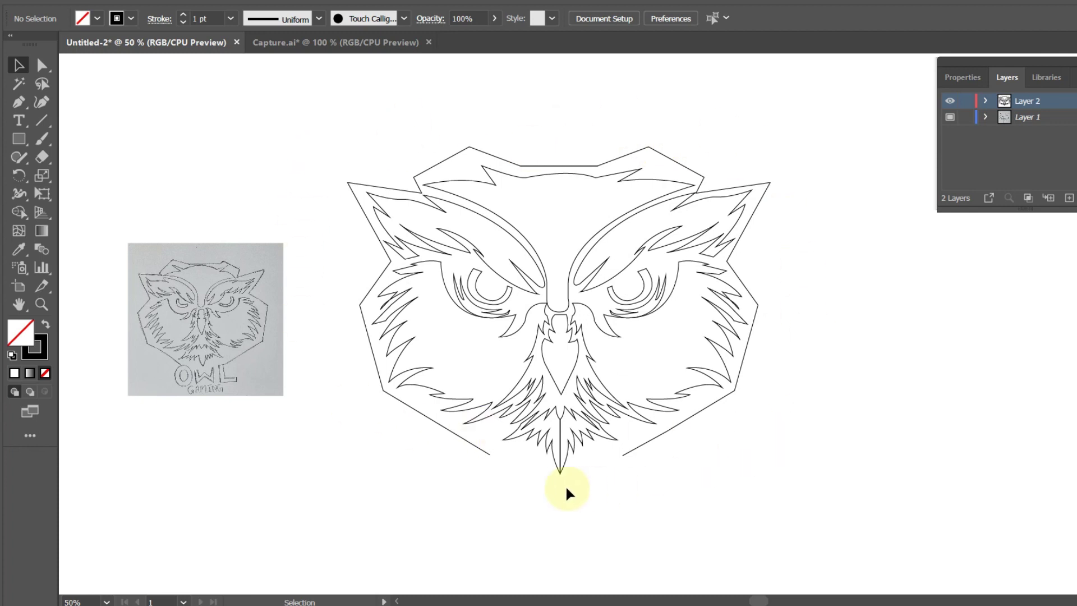
{"action": "left_click", "coordinate": [188, 376]}
{"action": "left_click", "coordinate": [19, 138]}
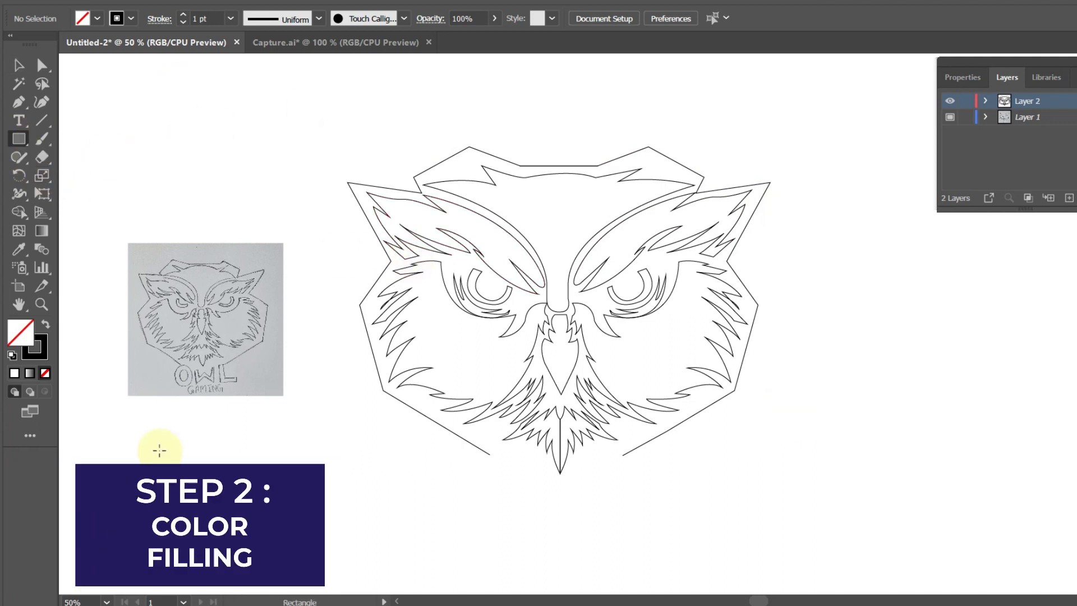
- Draw a small swatch rectangle below the sketch filled teal 06efc8
{"action": "left_click", "coordinate": [255, 457]}
{"action": "double_click", "coordinate": [20, 332]}
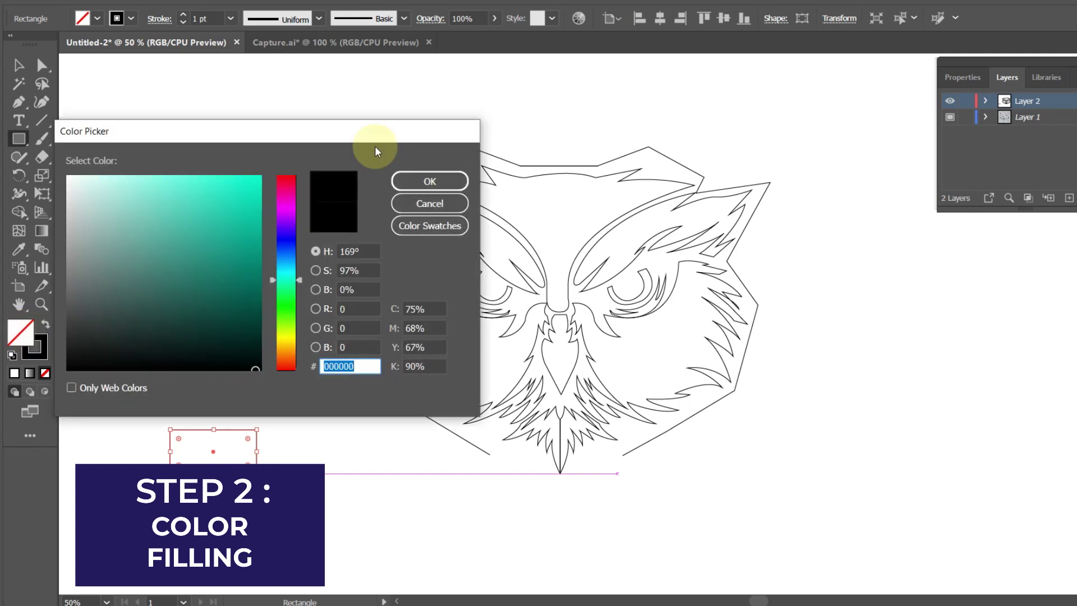
{"action": "left_click_drag", "start_coordinate": [375, 150], "coordinate": [431, 145]}
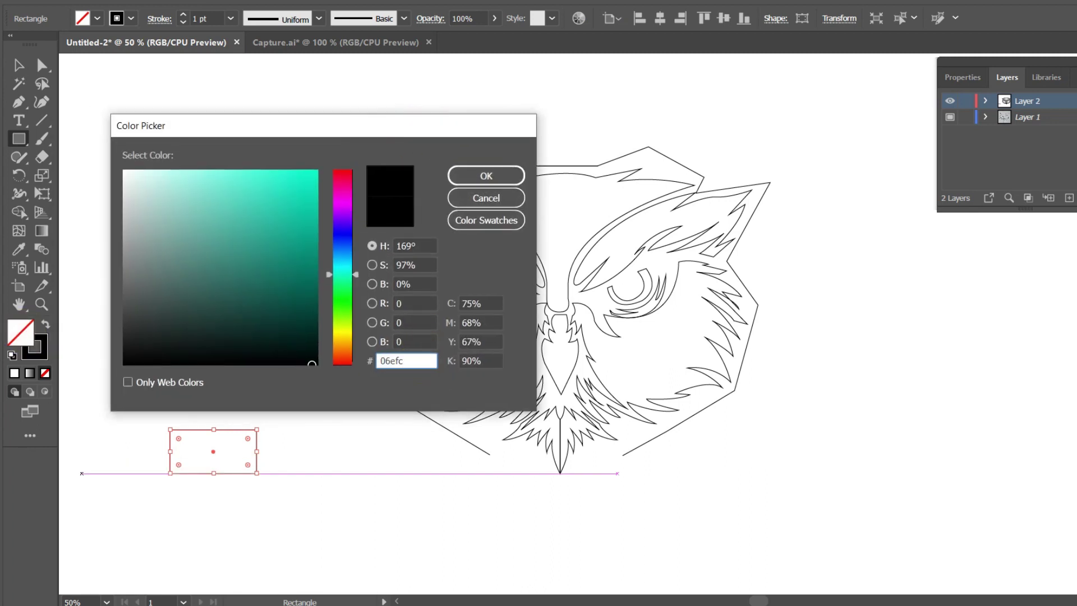
{"action": "left_click", "coordinate": [485, 175]}
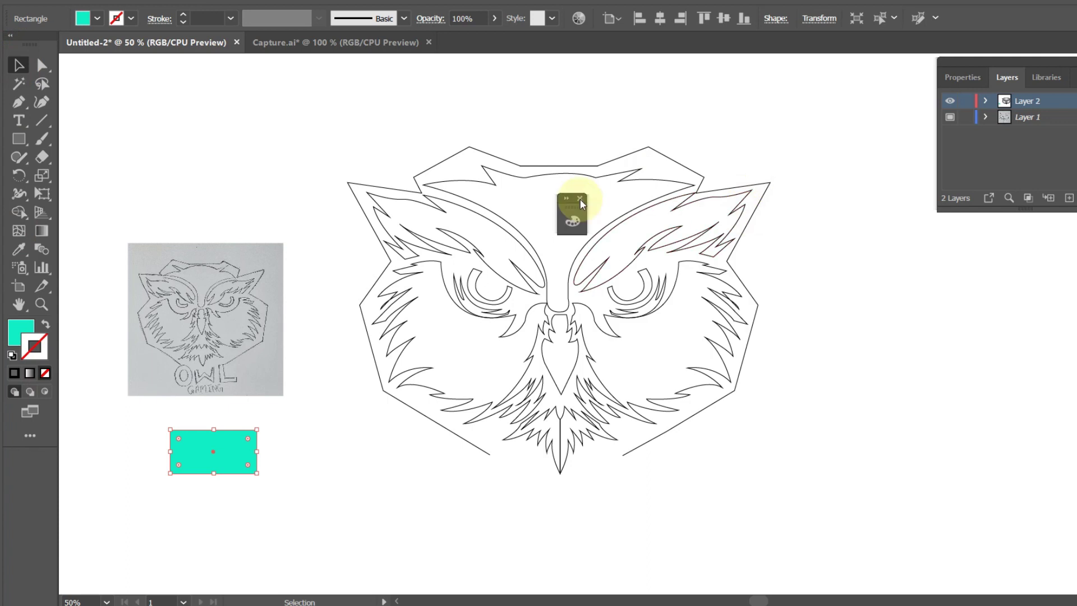
- Duplicate the swatch below and fill the copy orange fda107
{"action": "left_click_drag", "start_coordinate": [219, 455], "coordinate": [220, 516]}
{"action": "double_click", "coordinate": [21, 332]}
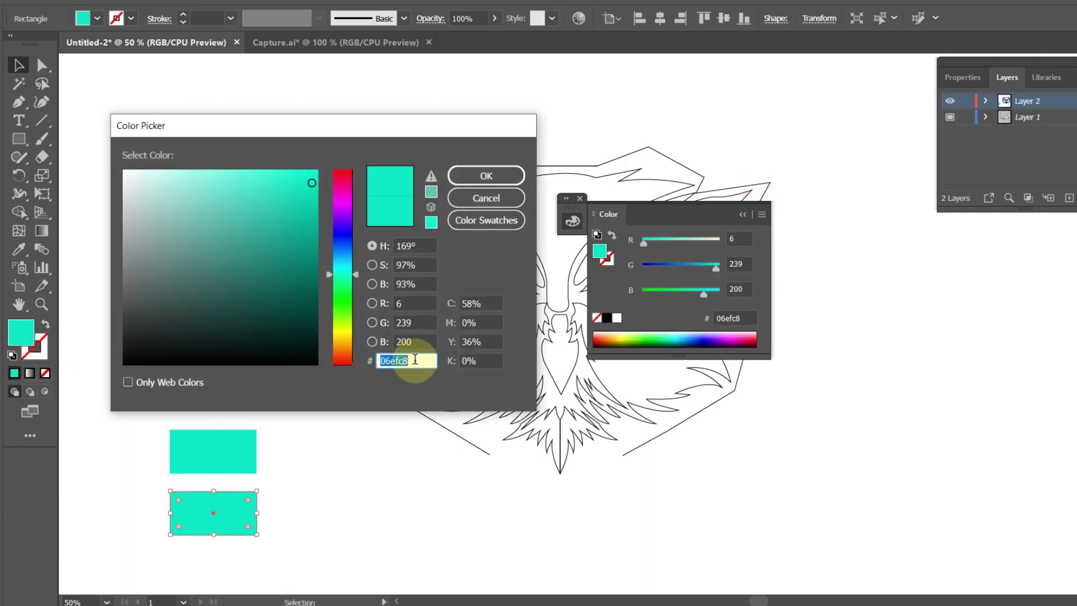
{"action": "left_click", "coordinate": [496, 177]}
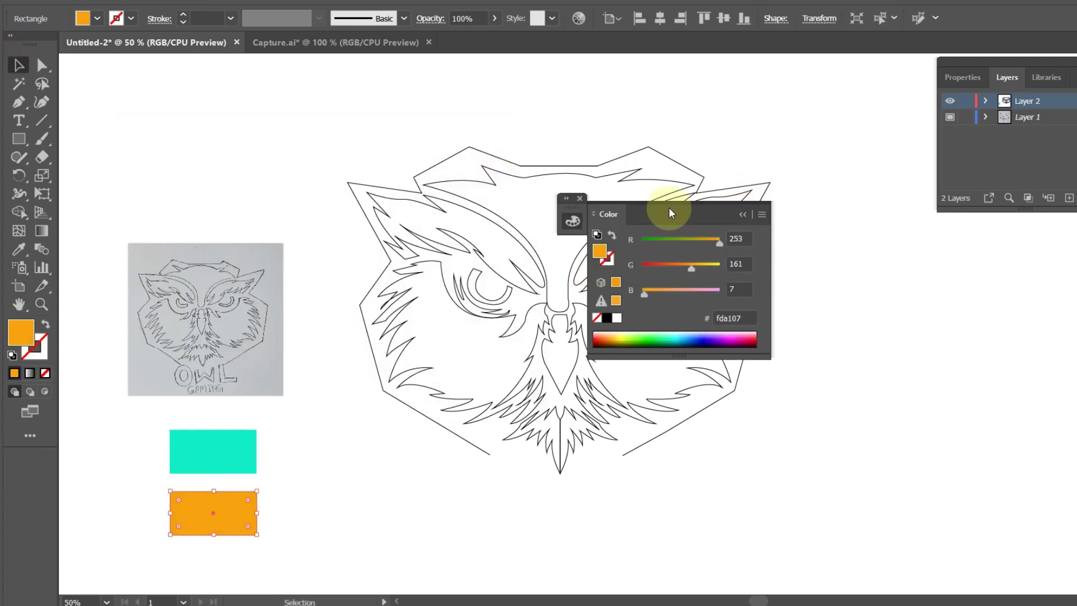
{"action": "left_click", "coordinate": [581, 203]}
{"action": "left_click", "coordinate": [495, 184]}
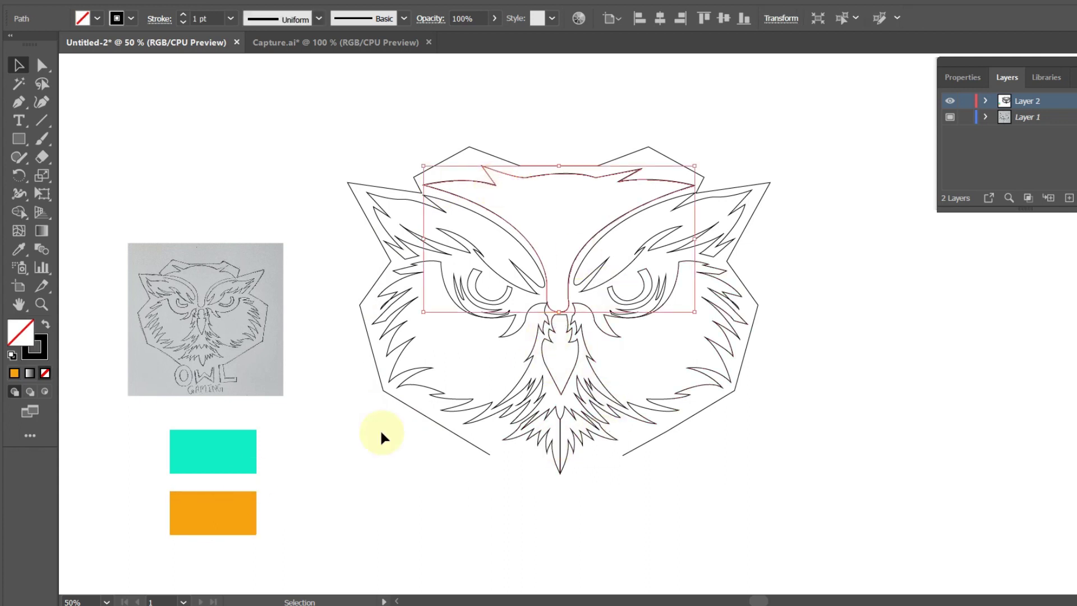
- Move the swatches above the sketch photo and eyedrop teal onto the forehead
{"action": "left_click_drag", "start_coordinate": [266, 507], "coordinate": [235, 475]}
{"action": "left_click_drag", "start_coordinate": [299, 167], "coordinate": [297, 164]}
{"action": "key", "text": "i"}
{"action": "left_click", "coordinate": [288, 147]}
{"action": "key", "text": "v"}
- Fill both eyebrows and both eyes' stroke marks with the orange swatch
{"action": "left_click", "coordinate": [438, 247]}
{"action": "left_click", "coordinate": [630, 262], "text": "shift"}
{"action": "key", "text": "i"}
{"action": "left_click", "coordinate": [280, 200]}
{"action": "key", "text": "v"}
{"action": "left_click", "coordinate": [473, 311]}
{"action": "left_click", "coordinate": [662, 292], "text": "shift"}
{"action": "key", "text": "i"}
{"action": "left_click", "coordinate": [604, 261]}
{"action": "key", "text": "v"}
- Fill the cheek feathers and chin feathers with the teal swatch
{"action": "left_click", "coordinate": [396, 300]}
{"action": "key", "text": "i"}
{"action": "left_click", "coordinate": [290, 147]}
{"action": "key", "text": "v"}
{"action": "left_click", "coordinate": [543, 446]}
{"action": "key", "text": "i"}
{"action": "left_click", "coordinate": [291, 153]}
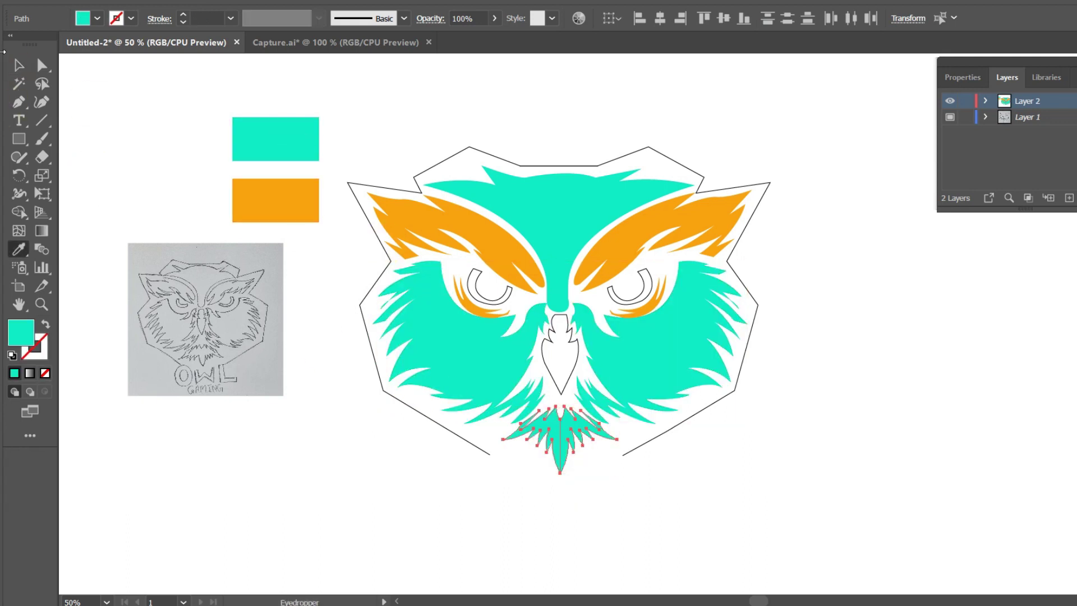
{"action": "key", "text": "v"}
{"action": "left_click", "coordinate": [405, 120]}
- Zoom out and draw a large rectangle covering the whole owl
{"action": "key", "text": "ctrl+minus"}
{"action": "left_click_drag", "start_coordinate": [393, 174], "coordinate": [402, 247]}
{"action": "left_click_drag", "start_coordinate": [407, 179], "coordinate": [763, 458]}
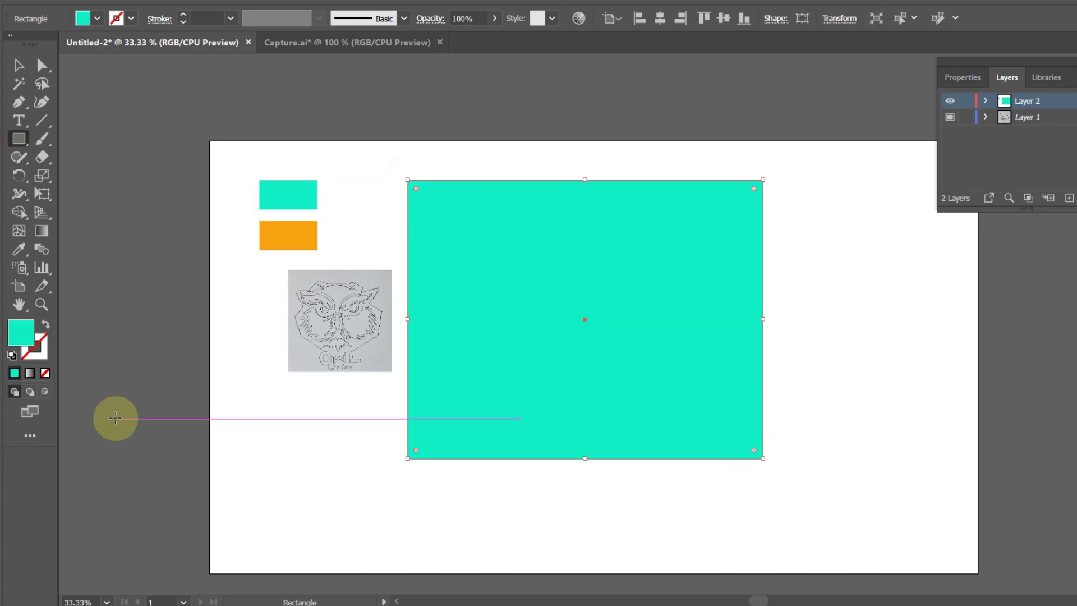
- Fill the large rectangle dark and send it behind the owl
{"action": "left_click", "coordinate": [12, 356]}
{"action": "key", "text": "ctrl+shift+bracketleft"}
{"action": "key", "text": "v"}
{"action": "key", "text": "ctrl+plus"}
{"action": "key", "text": "ctrl+plus"}
- Reshape the eye's inner curve and handle with Direct Selection
{"action": "left_click", "coordinate": [624, 276], "text": "shift"}
{"action": "key", "text": "a"}
{"action": "key", "text": "ctrl+plus"}
{"action": "key", "text": "ctrl+plus"}
{"action": "key", "text": "ctrl+plus"}
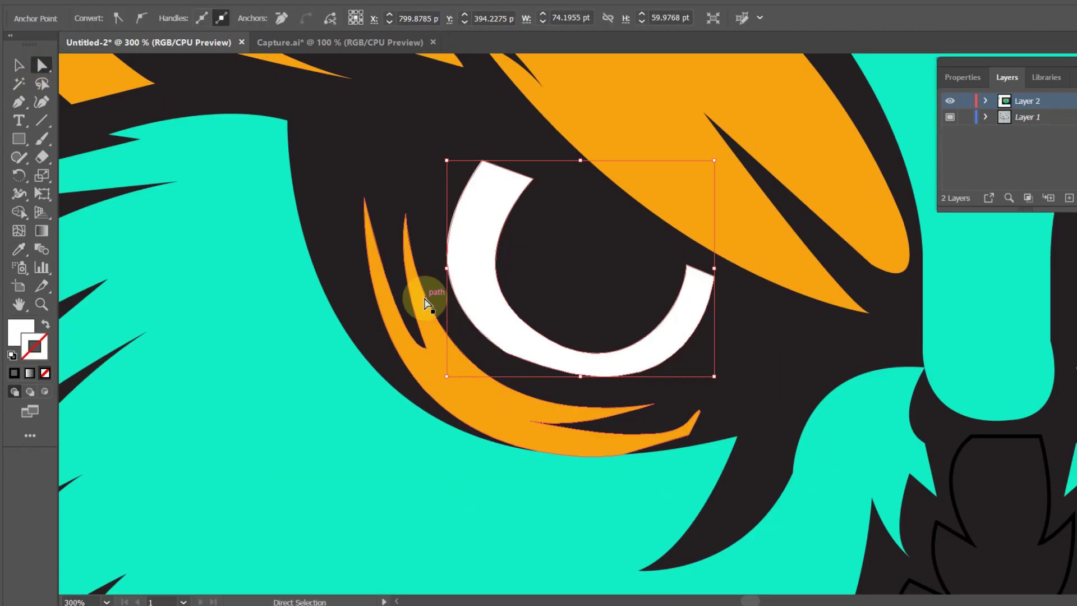
{"action": "left_click_drag", "start_coordinate": [521, 359], "coordinate": [534, 375]}
{"action": "mouse_move", "coordinate": [400, 264]}
{"action": "left_mouse_down"}
{"action": "mouse_move", "coordinate": [477, 305]}
{"action": "mouse_move", "coordinate": [661, 325]}
{"action": "left_mouse_up"}
{"action": "key", "text": "ctrl+0"}
{"action": "key", "text": "v"}
- Eyedrop the orange swatch colour onto the beak
{"action": "left_click", "coordinate": [685, 417]}
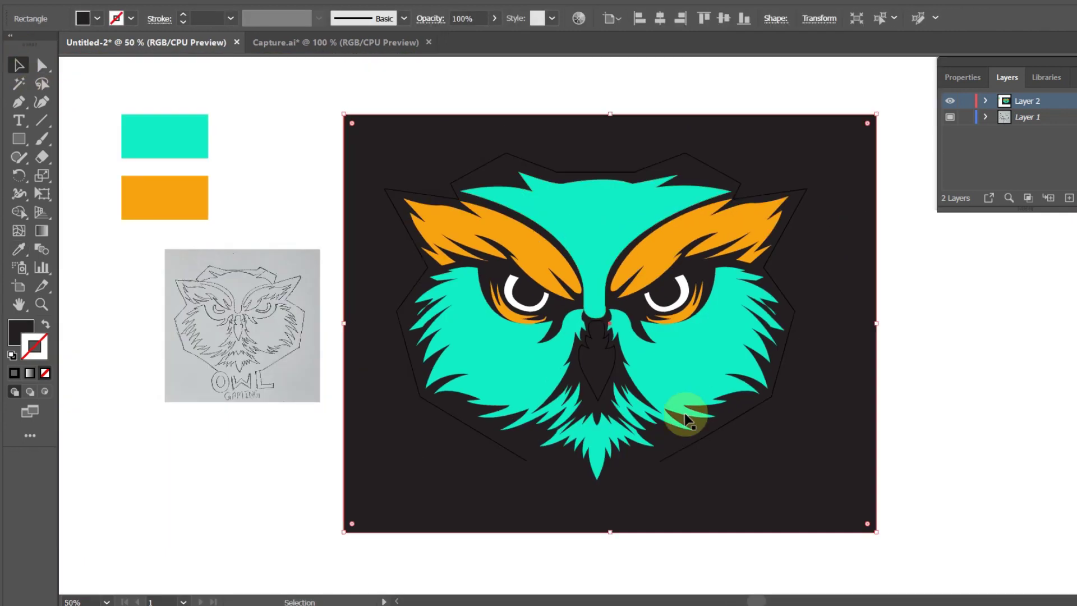
{"action": "left_click", "coordinate": [594, 359]}
{"action": "key", "text": "i"}
{"action": "left_click", "coordinate": [480, 219]}
{"action": "left_click_drag", "start_coordinate": [481, 219], "coordinate": [399, 206]}
{"action": "left_click", "coordinate": [106, 183]}
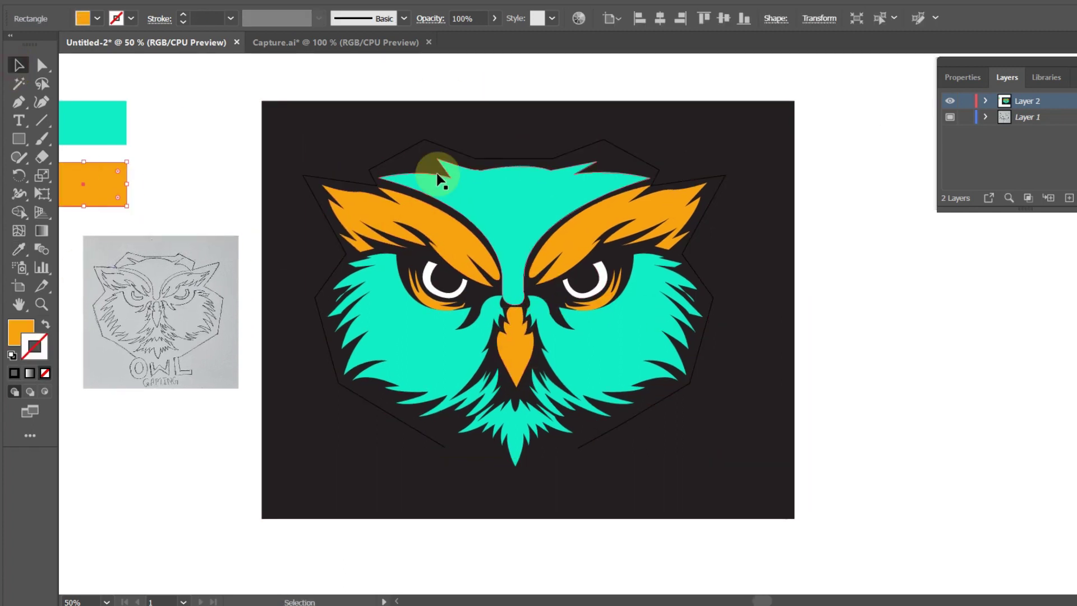
- Set the owl outline group's stroke colour to orange
{"action": "left_click", "coordinate": [438, 179]}
{"action": "double_click", "coordinate": [34, 347]}
{"action": "key", "text": "Return"}
{"action": "left_click", "coordinate": [510, 120]}
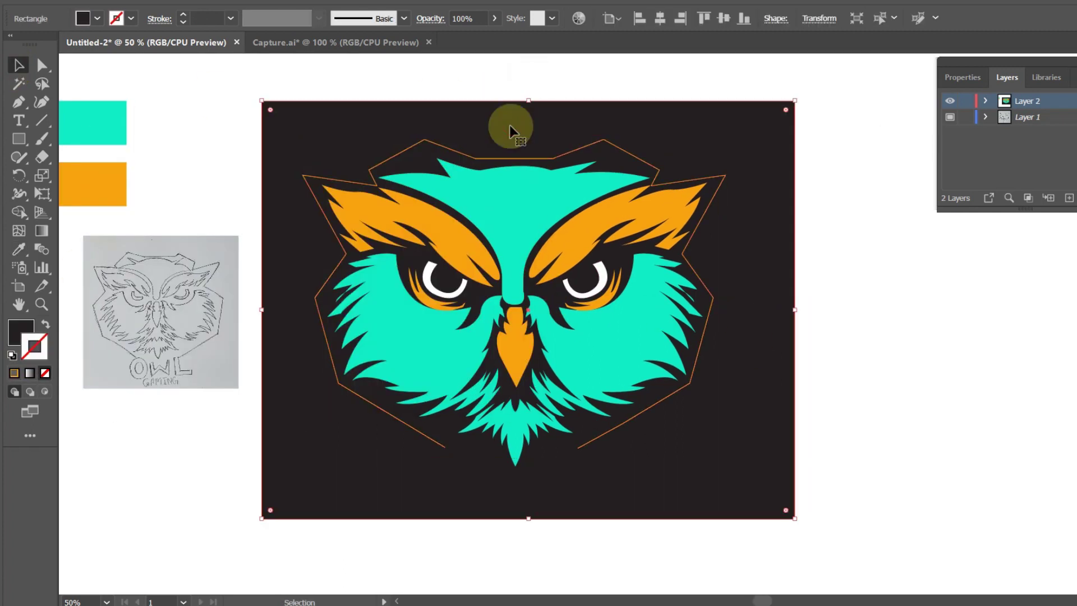
{"action": "scroll", "coordinate": [697, 409], "scroll_direction": "up", "scroll_amount": 1}
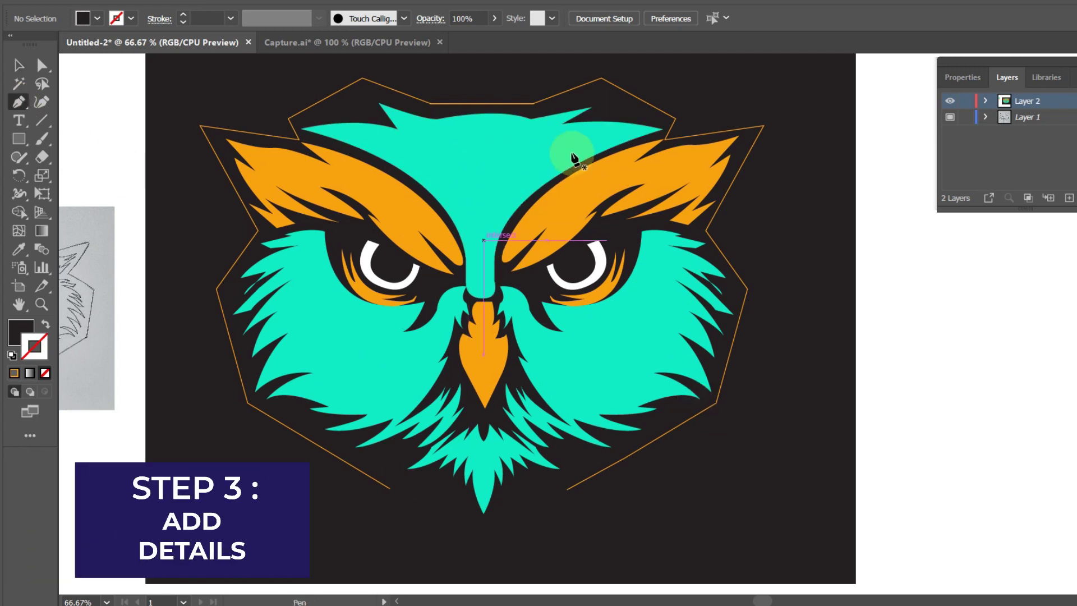
- Draw a forehead shading shape toward the right brow and fill it darker teal
{"action": "scroll", "coordinate": [533, 179], "scroll_direction": "up", "scroll_amount": 1}
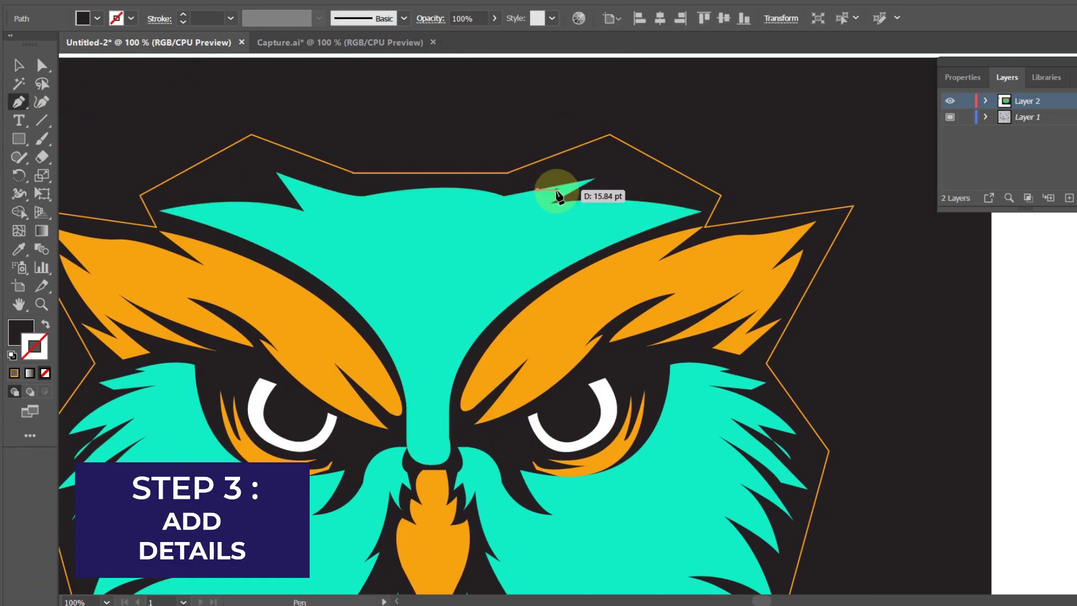
{"action": "left_click", "coordinate": [537, 190]}
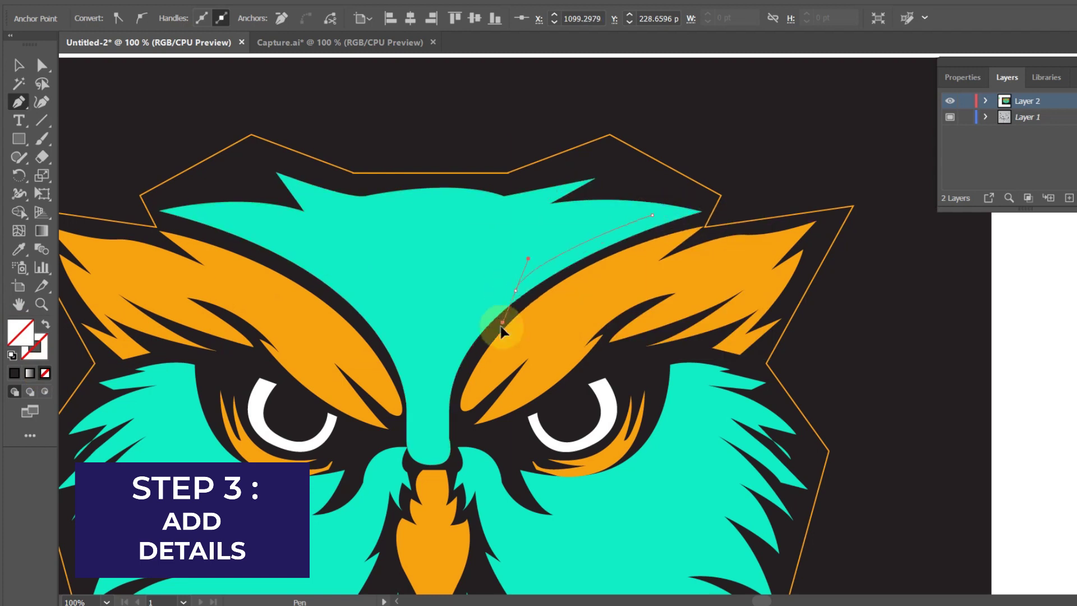
{"action": "left_click_drag", "start_coordinate": [702, 211], "coordinate": [817, 180]}
{"action": "left_click_drag", "start_coordinate": [550, 203], "coordinate": [479, 213]}
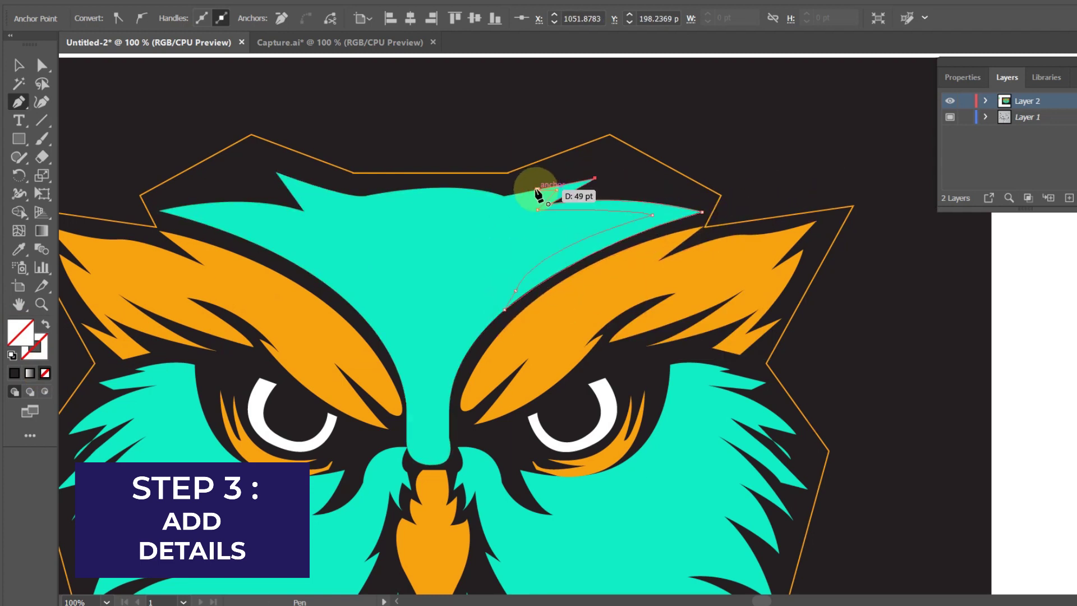
{"action": "left_click", "coordinate": [537, 190]}
{"action": "double_click", "coordinate": [21, 331]}
{"action": "left_click", "coordinate": [313, 252]}
{"action": "left_click", "coordinate": [488, 183]}
{"action": "scroll", "coordinate": [440, 428], "scroll_direction": "down", "scroll_amount": 3}
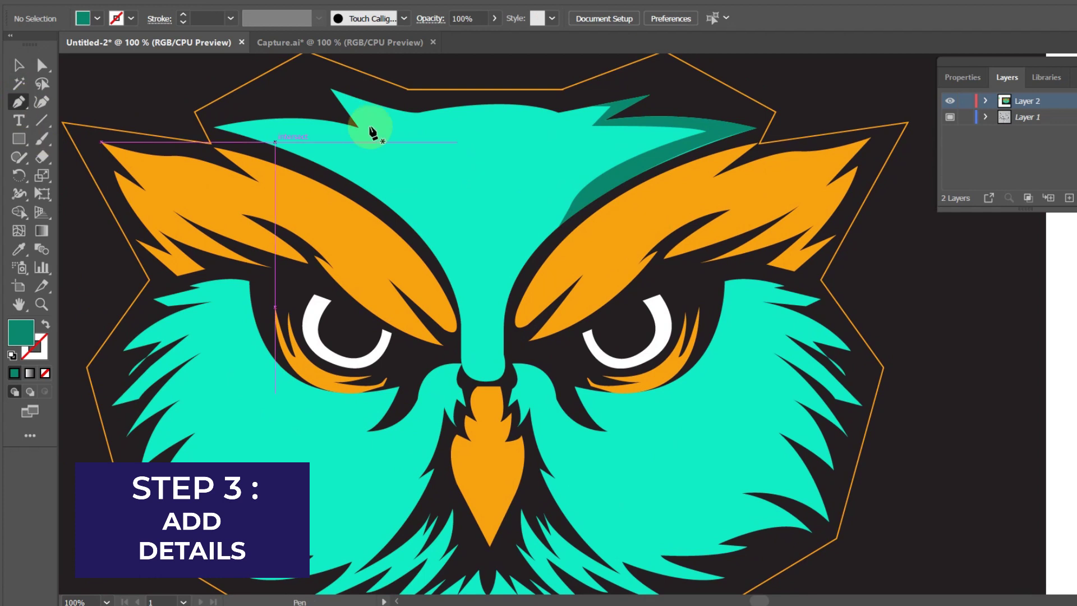
- Draw a left forehead shading shape curving from the head's top down to the nose
{"action": "left_click", "coordinate": [370, 134]}
{"action": "left_click", "coordinate": [252, 132]}
{"action": "left_click_drag", "start_coordinate": [426, 244], "coordinate": [461, 328]}
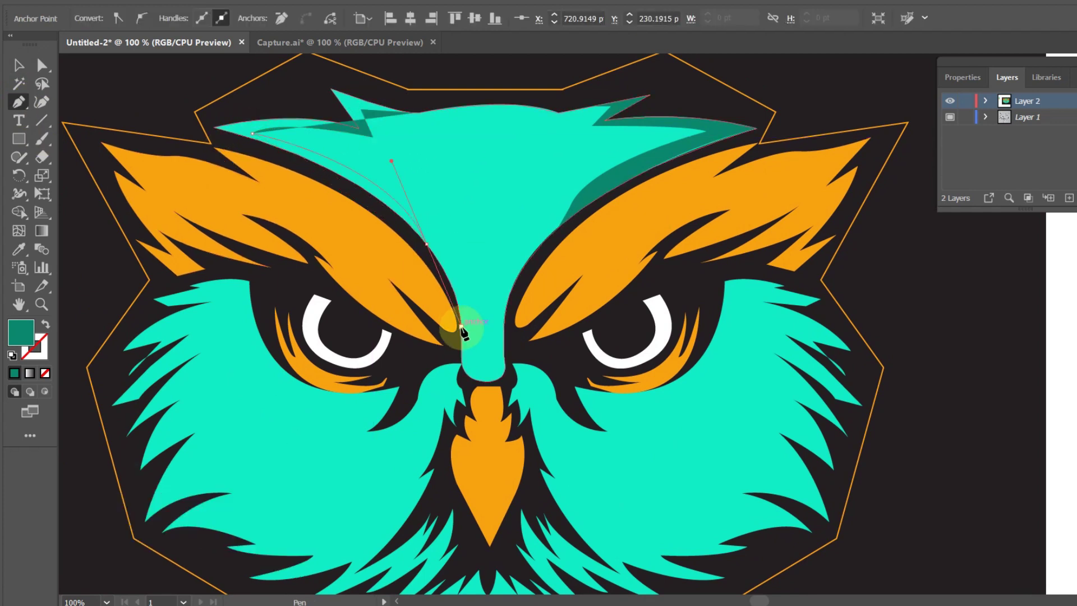
{"action": "left_click", "coordinate": [214, 127]}
{"action": "key", "text": "shift+x"}
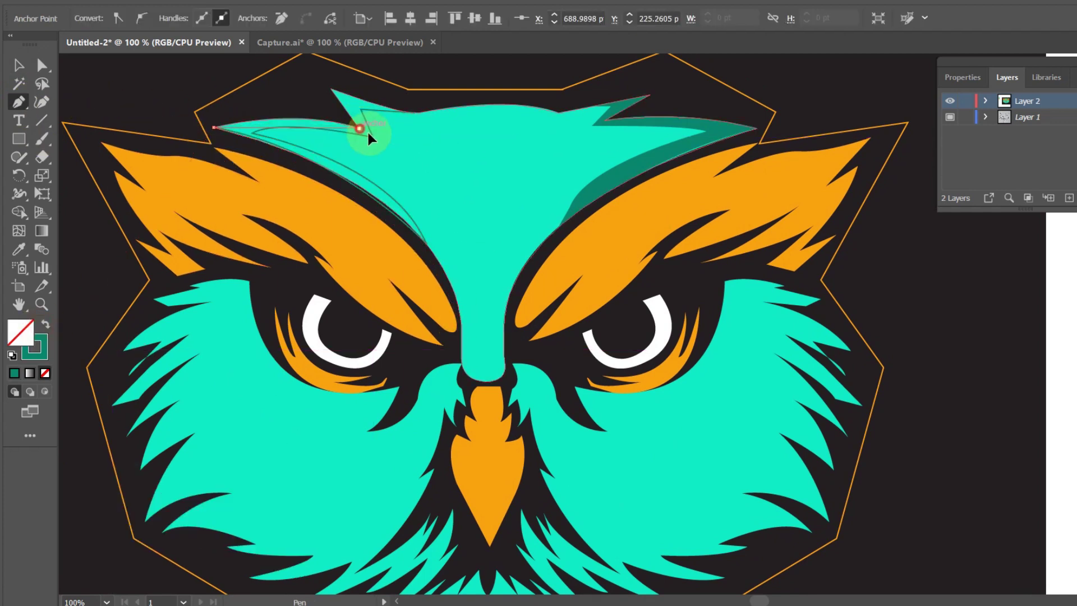
{"action": "left_click", "coordinate": [505, 293], "text": "ctrl"}
{"action": "key", "text": "shift+x"}
{"action": "scroll", "coordinate": [359, 203], "scroll_direction": "down", "scroll_amount": 2}
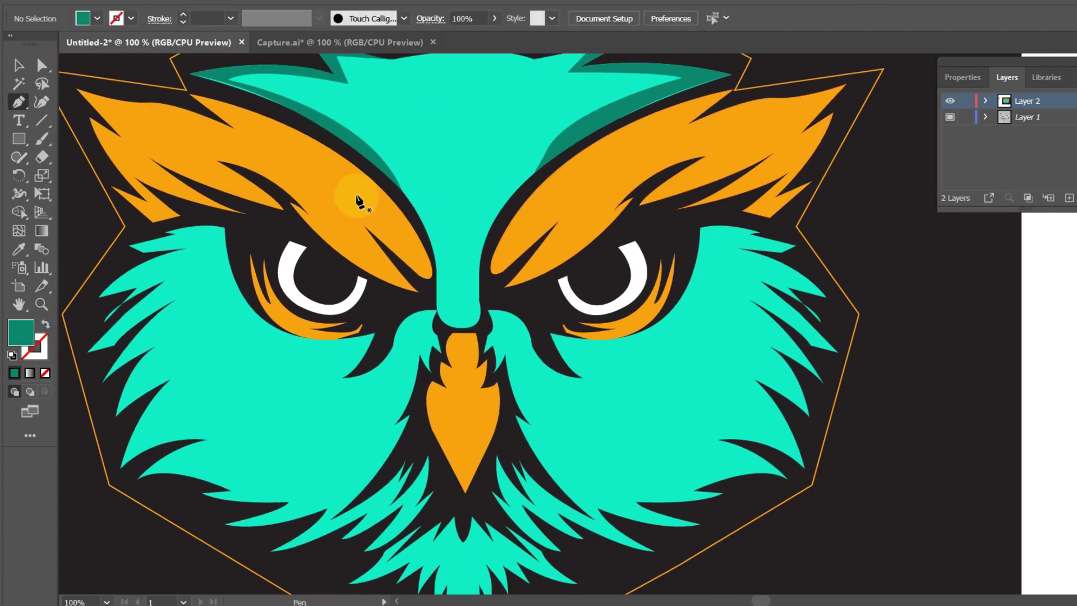
{"action": "scroll", "coordinate": [628, 272], "scroll_direction": "down", "scroll_amount": 2}
{"action": "scroll", "coordinate": [628, 272], "scroll_direction": "up", "scroll_amount": 2}
- Trace a jagged shading path along the top edge of the right brow
{"action": "left_click", "coordinate": [553, 166]}
{"action": "left_click", "coordinate": [585, 181]}
{"action": "left_click", "coordinate": [607, 155]}
{"action": "left_click", "coordinate": [718, 150]}
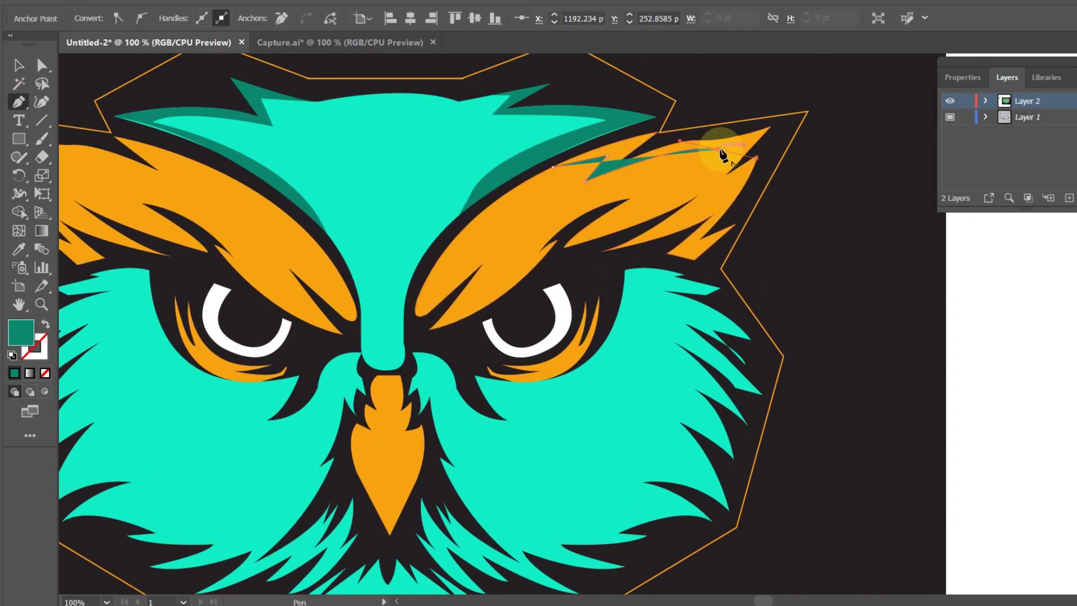
{"action": "left_click", "coordinate": [757, 156]}
{"action": "key", "text": "slash"}
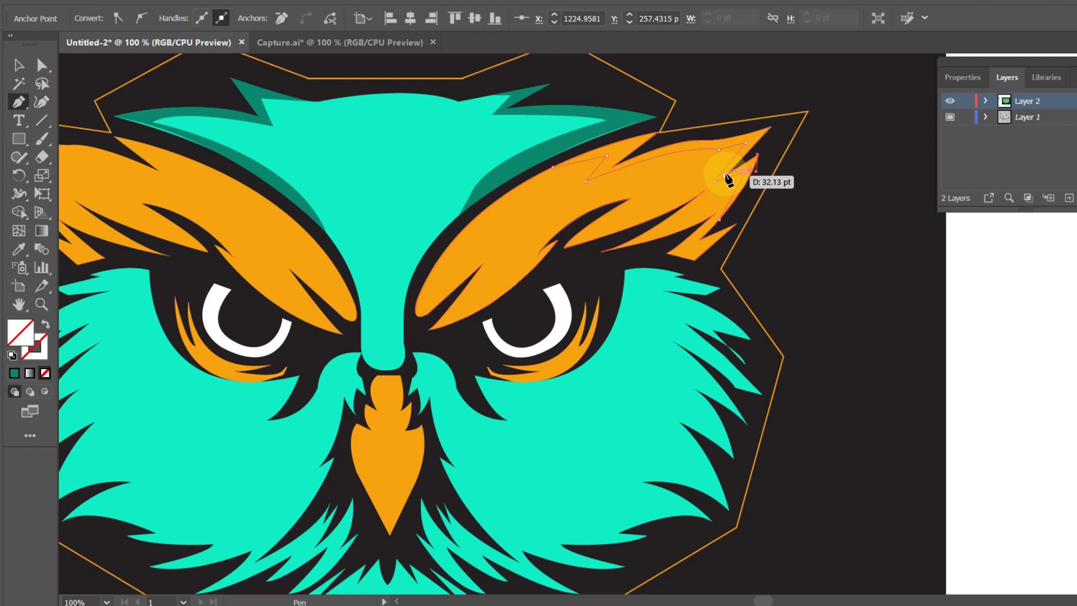
{"action": "key", "text": "ctrl+equal"}
{"action": "key", "text": "ctrl+equal"}
{"action": "key", "text": "ctrl+equal"}
{"action": "left_click", "coordinate": [442, 300]}
{"action": "left_click_drag", "start_coordinate": [127, 404], "coordinate": [106, 437]}
- Sample the brow's orange and fill the brow shading with a darker orange
{"action": "scroll", "coordinate": [106, 437], "scroll_direction": "left", "scroll_amount": 3}
{"action": "key", "text": "i"}
{"action": "left_click", "coordinate": [216, 420]}
{"action": "double_click", "coordinate": [21, 332]}
{"action": "left_click", "coordinate": [312, 225]}
{"action": "key", "text": "Return"}
- Adjust the upper curve of the brow shading with the Direct Selection tool
{"action": "key", "text": "a"}
{"action": "left_click", "coordinate": [581, 347]}
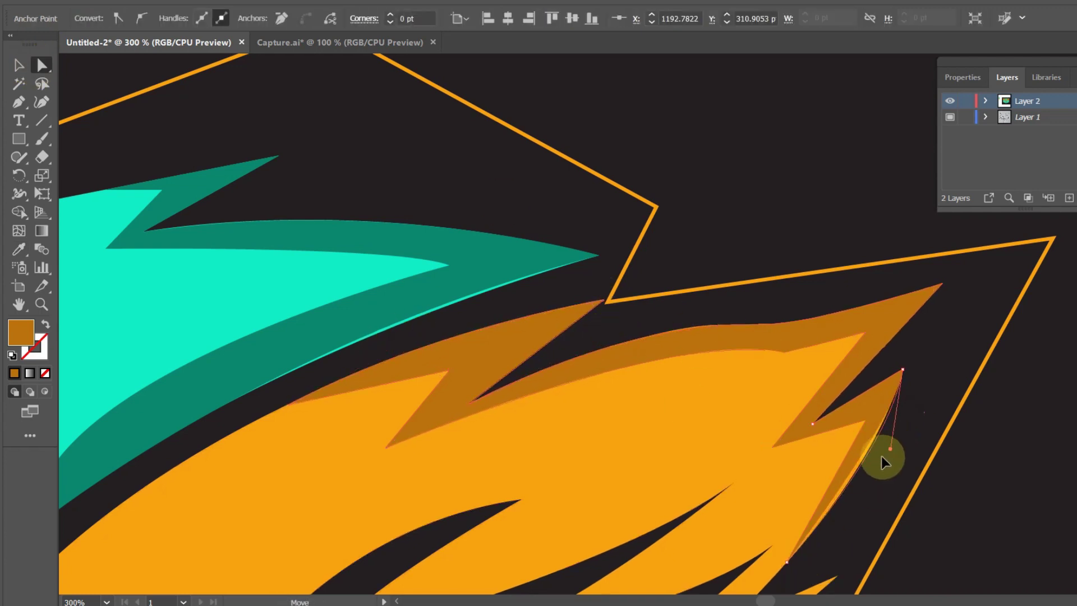
{"action": "key", "text": "ctrl+shift+a"}
{"action": "key", "text": "ctrl+minus"}
{"action": "key", "text": "ctrl+minus"}
{"action": "key", "text": "p"}
{"action": "key", "text": "ctrl+equal"}
- Draw a closed shading shape along the inner edge of the right brow
{"action": "left_click", "coordinate": [459, 286]}
{"action": "left_click_drag", "start_coordinate": [244, 442], "coordinate": [175, 444]}
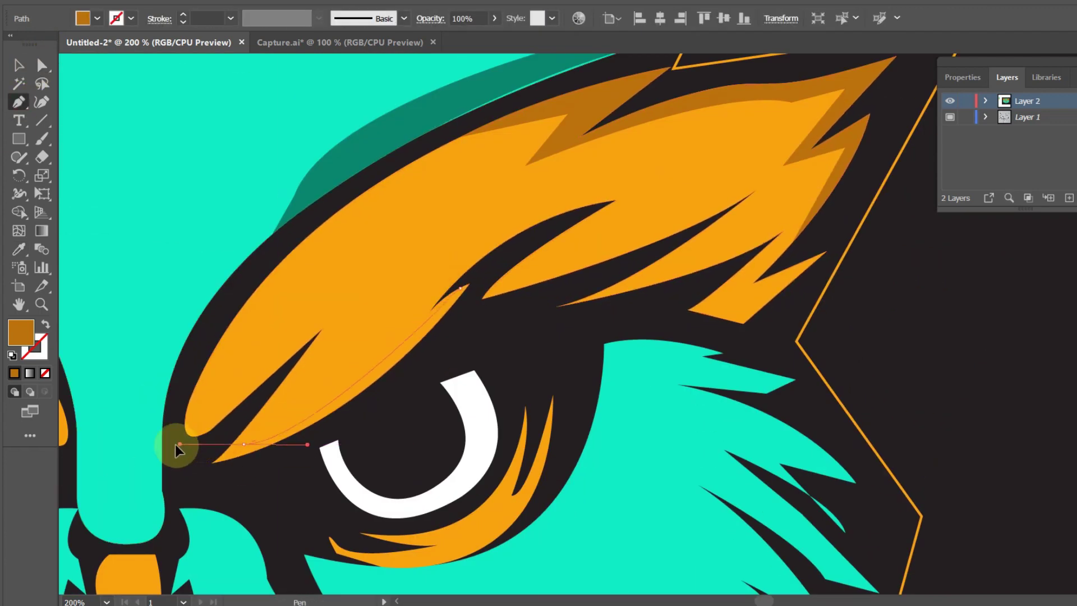
{"action": "left_click_drag", "start_coordinate": [334, 321], "coordinate": [337, 318]}
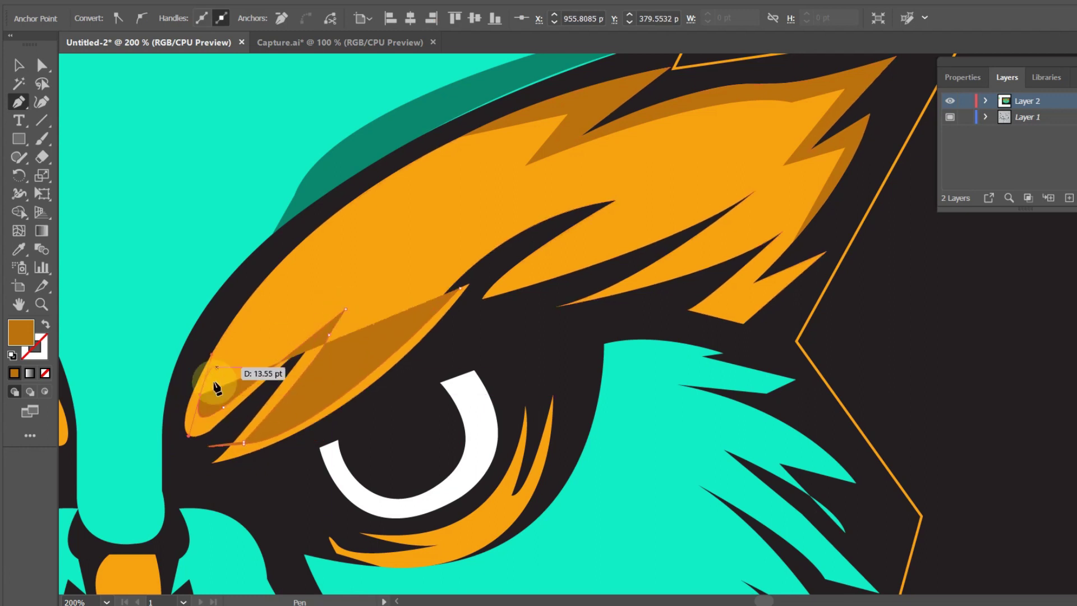
{"action": "left_click", "coordinate": [209, 414]}
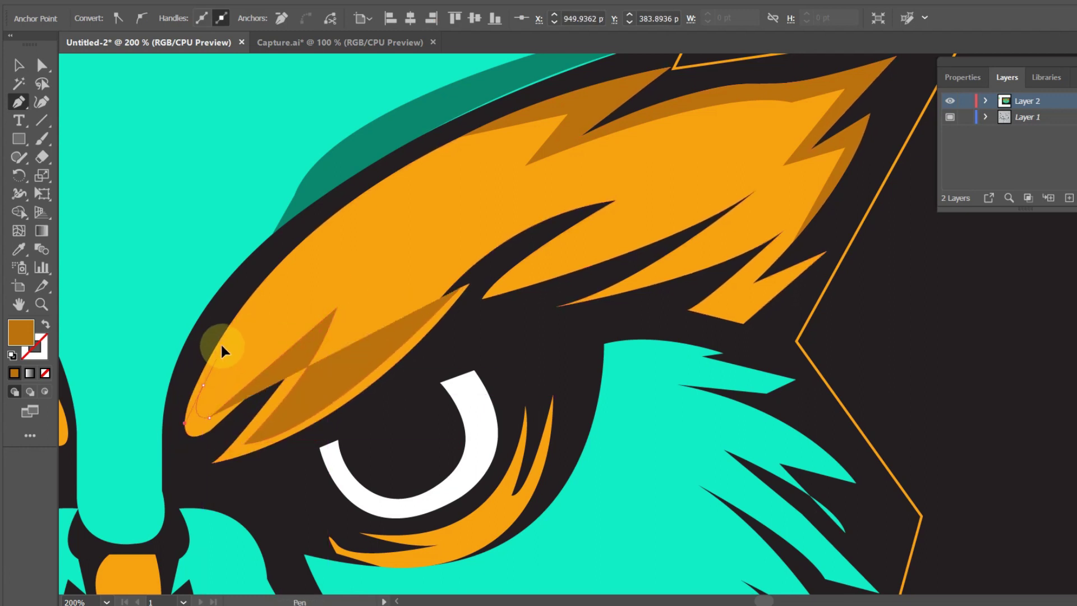
{"action": "left_click", "coordinate": [281, 262]}
{"action": "mouse_move", "coordinate": [185, 419]}
{"action": "left_mouse_down"}
{"action": "mouse_move", "coordinate": [183, 477]}
{"action": "mouse_move", "coordinate": [232, 413]}
{"action": "left_mouse_up"}
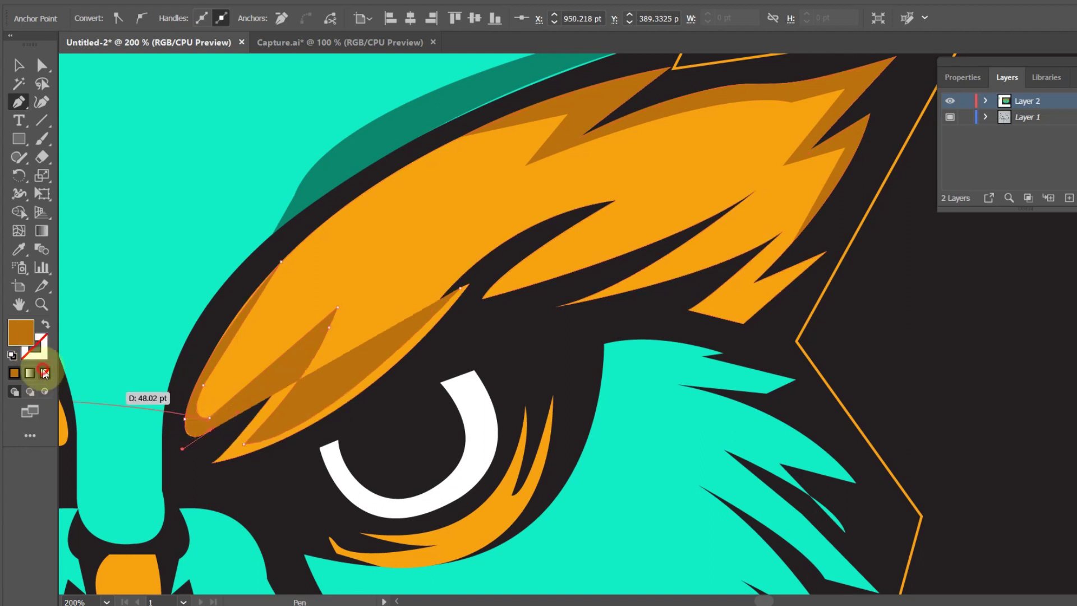
{"action": "key", "text": "slash"}
{"action": "left_click", "coordinate": [460, 287]}
{"action": "key", "text": "comma"}
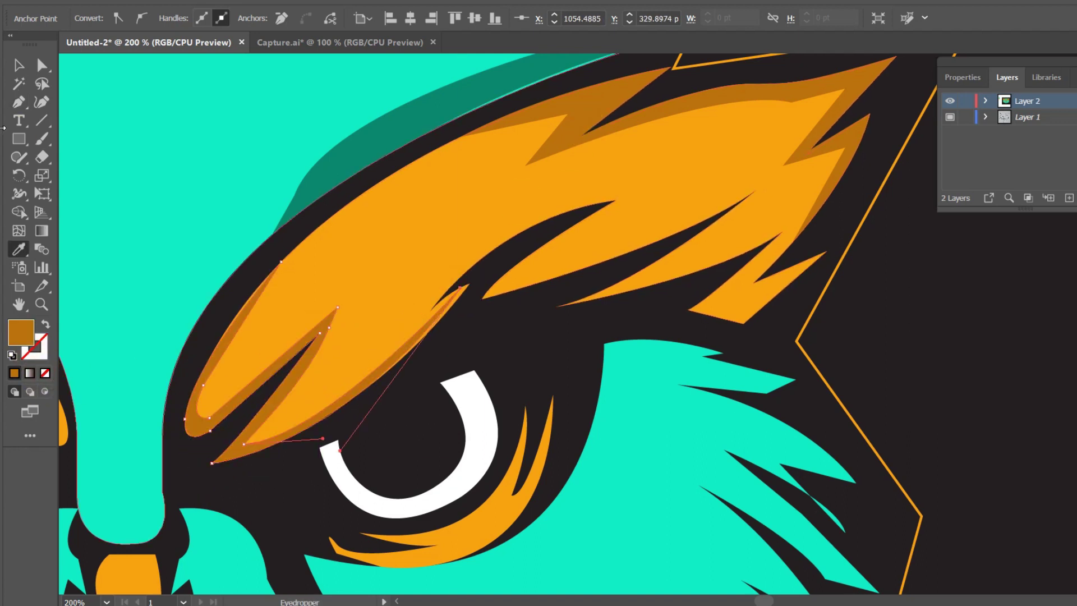
- Begin a cheek shading path beside the beak, curving under the right eye
{"action": "key", "text": "v"}
{"action": "key", "text": "ctrl+shift+a"}
{"action": "key", "text": "ctrl+1"}
{"action": "key", "text": "ctrl+plus"}
{"action": "scroll", "coordinate": [421, 319], "scroll_direction": "down", "scroll_amount": 3}
{"action": "scroll", "coordinate": [421, 320], "scroll_direction": "right", "scroll_amount": 3}
{"action": "key", "text": "p"}
{"action": "left_click", "coordinate": [201, 220]}
{"action": "left_click_drag", "start_coordinate": [255, 245], "coordinate": [251, 287]}
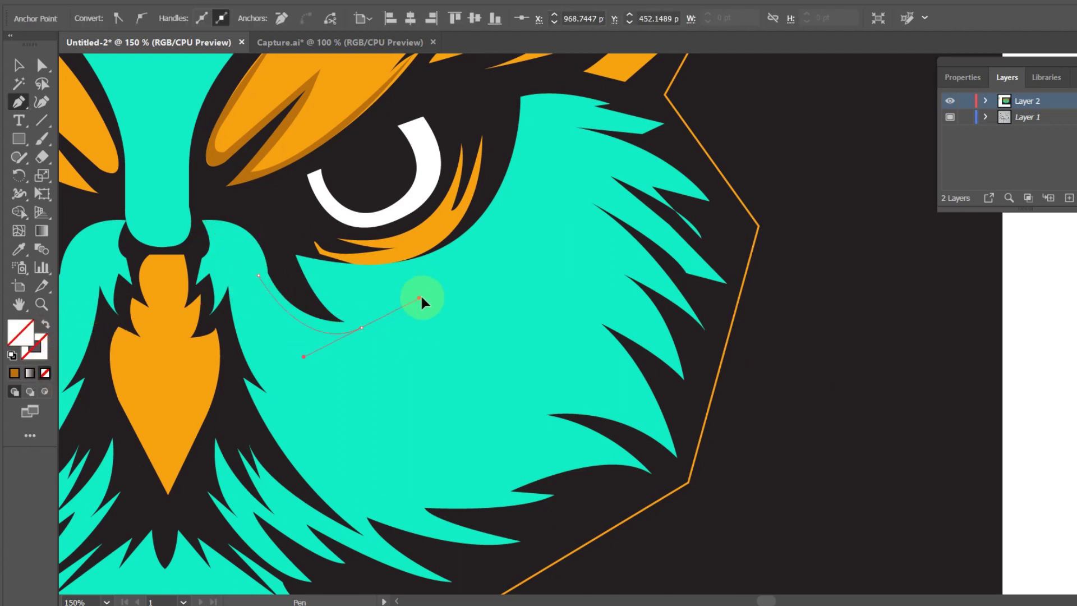
- Continue the cheek shading edge up the side of the head
{"action": "scroll", "coordinate": [314, 246], "scroll_direction": "up", "scroll_amount": 2}
{"action": "left_click", "coordinate": [445, 180]}
{"action": "scroll", "coordinate": [504, 101], "scroll_direction": "up", "scroll_amount": 3}
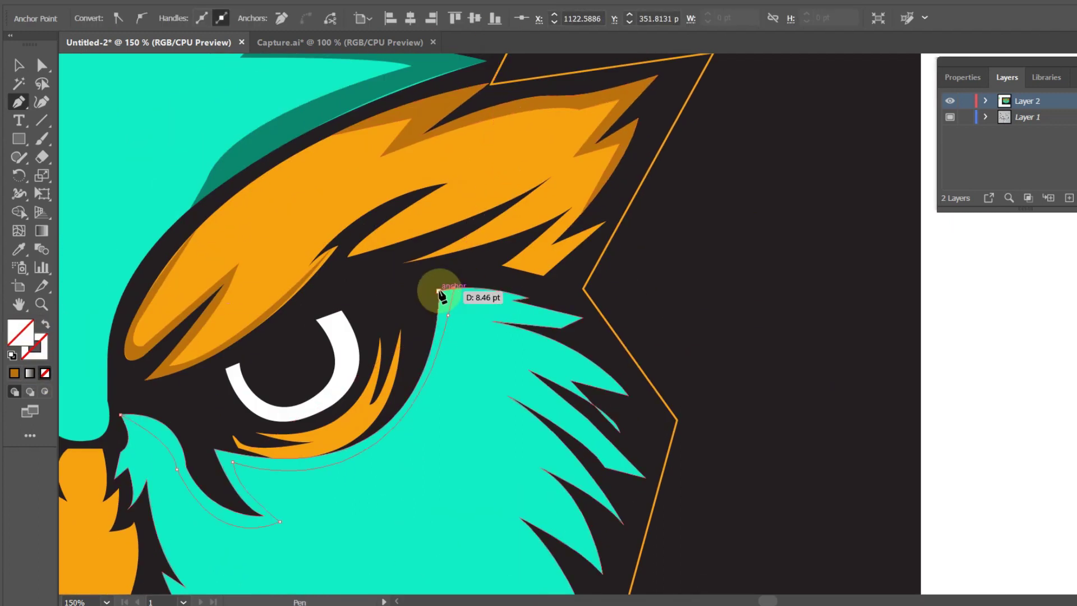
{"action": "scroll", "coordinate": [440, 293], "scroll_direction": "down", "scroll_amount": 5}
{"action": "left_click_drag", "start_coordinate": [519, 220], "coordinate": [454, 257]}
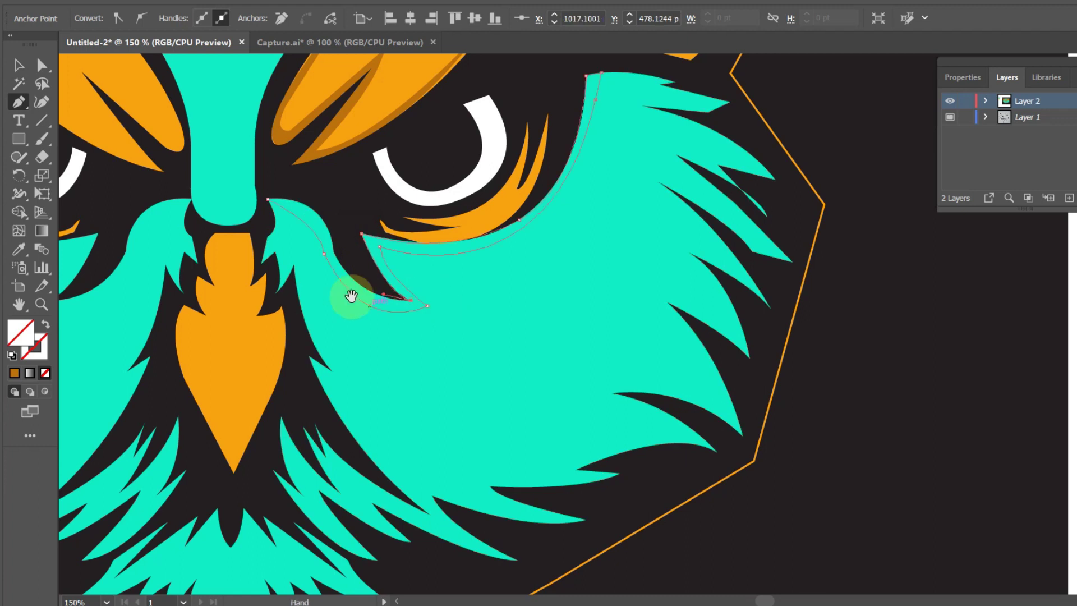
{"action": "left_click_drag", "start_coordinate": [351, 295], "coordinate": [465, 324]}
- Reshape the dark-teal shadow path beside the eye by adjusting its anchors
{"action": "key", "text": "ctrl+minus"}
{"action": "key", "text": "ctrl+minus"}
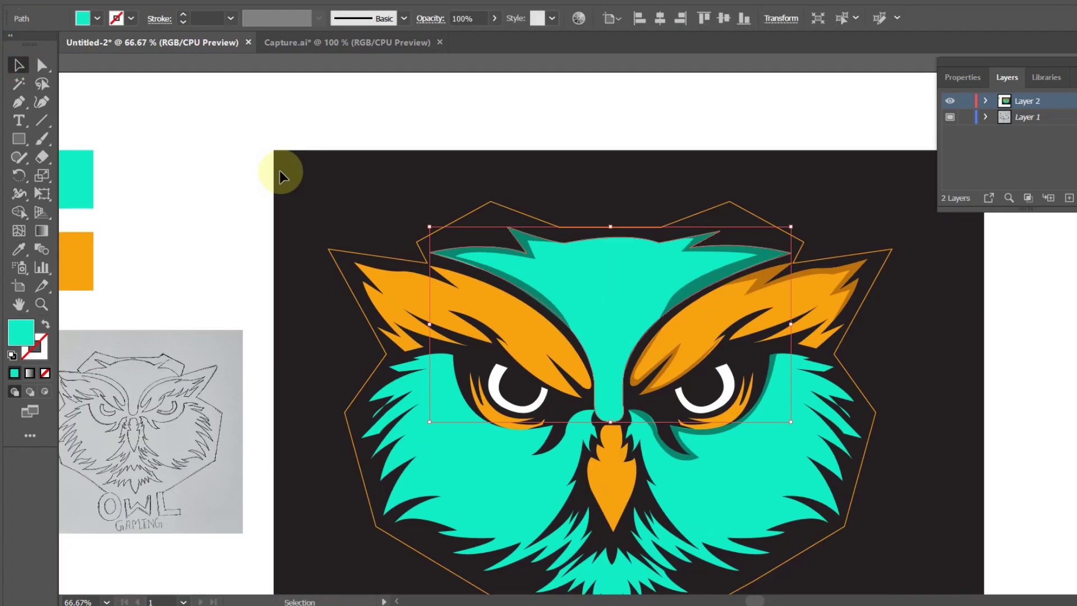
{"action": "key", "text": "a"}
{"action": "left_click_drag", "start_coordinate": [492, 271], "coordinate": [515, 323]}
{"action": "key", "text": "ctrl+plus"}
{"action": "key", "text": "ctrl+plus"}
{"action": "key", "text": "ctrl+plus"}
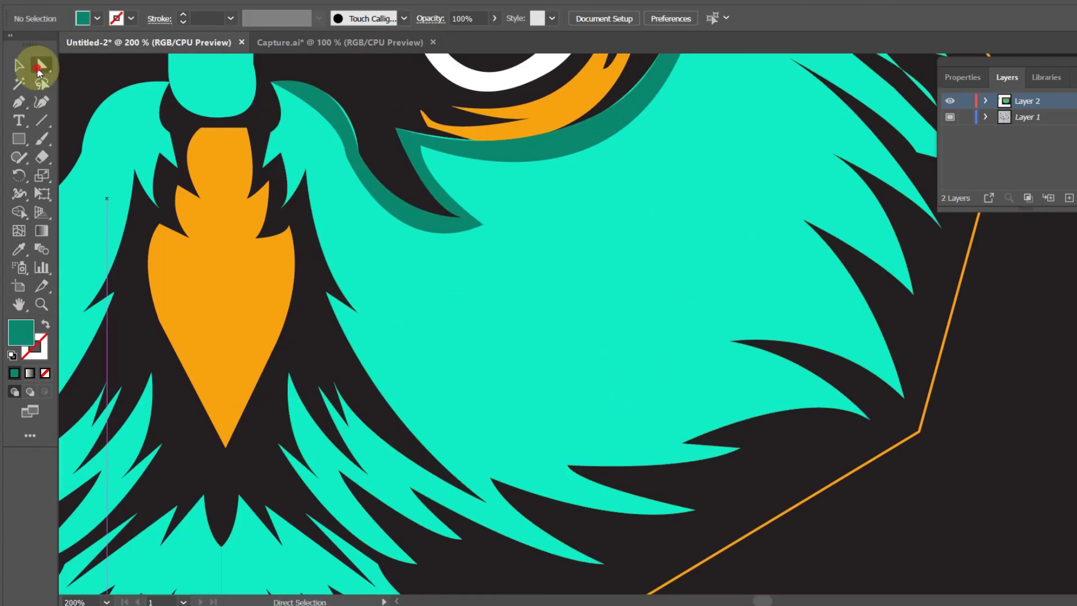
{"action": "left_click", "coordinate": [357, 73]}
{"action": "key", "text": "p"}
- Draw a curved dark-teal shadow shape around the eye beside the beak
{"action": "left_click", "coordinate": [464, 125]}
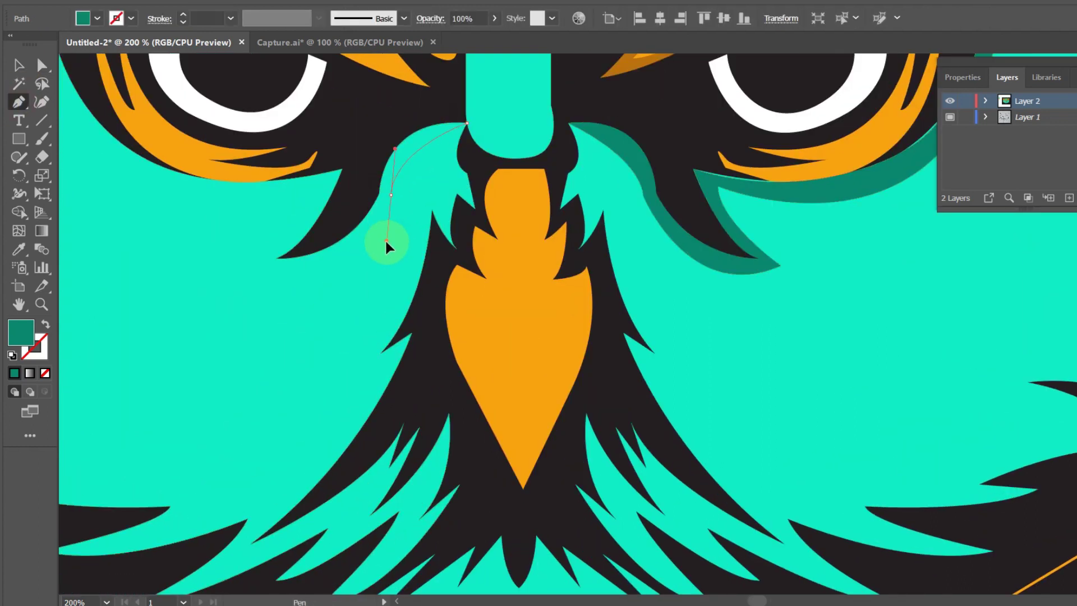
{"action": "left_click_drag", "start_coordinate": [391, 195], "coordinate": [384, 240]}
{"action": "left_click_drag", "start_coordinate": [250, 272], "coordinate": [329, 181]}
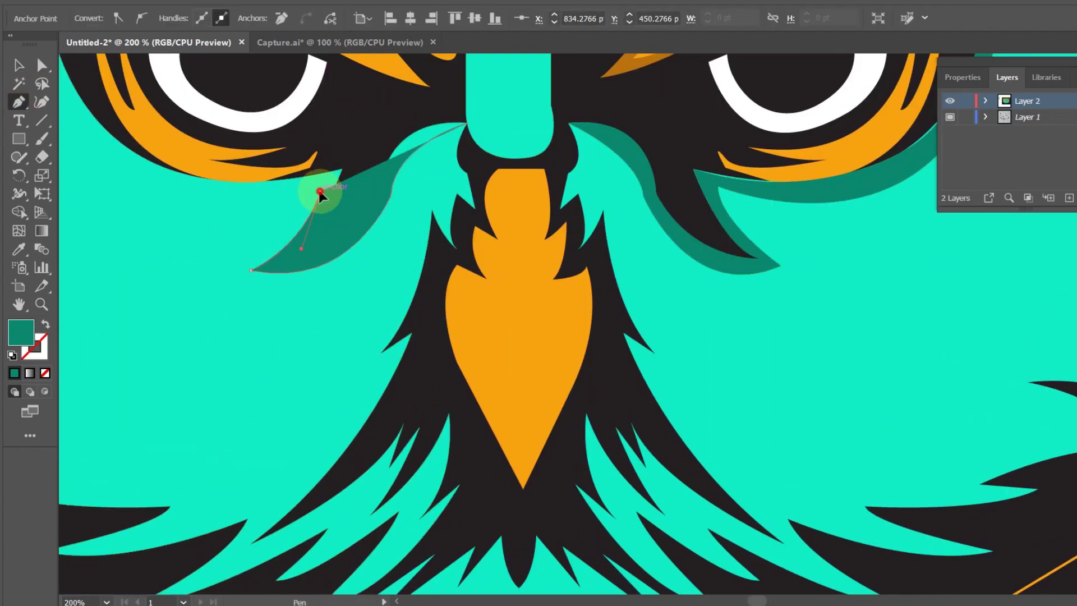
{"action": "key", "text": "ctrl+minus"}
{"action": "key", "text": "ctrl+minus"}
{"action": "mouse_move", "coordinate": [320, 251]}
{"action": "left_mouse_down"}
{"action": "mouse_move", "coordinate": [311, 99]}
{"action": "mouse_move", "coordinate": [331, 252]}
{"action": "left_mouse_up"}
{"action": "mouse_move", "coordinate": [439, 408]}
{"action": "left_mouse_down"}
{"action": "mouse_move", "coordinate": [456, 409]}
{"action": "mouse_move", "coordinate": [505, 371]}
{"action": "left_mouse_up"}
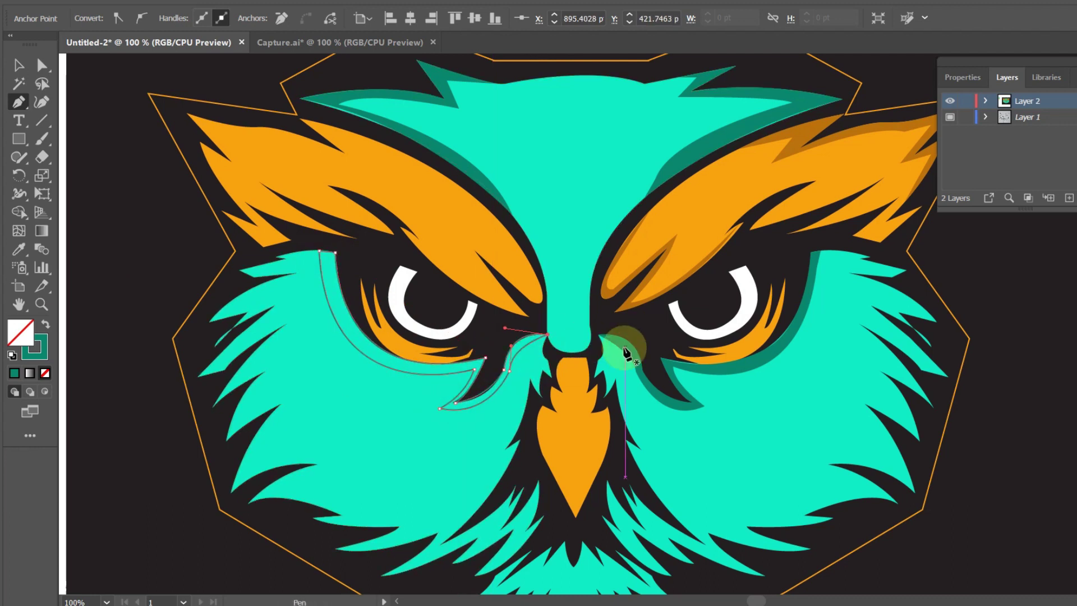
{"action": "key", "text": "shift+x"}
- Reflect a copy of the eyebrow shading shape via Transform > Reflect
{"action": "scroll", "coordinate": [81, 135], "scroll_direction": "right", "scroll_amount": 2}
{"action": "scroll", "coordinate": [82, 135], "scroll_direction": "up", "scroll_amount": 1}
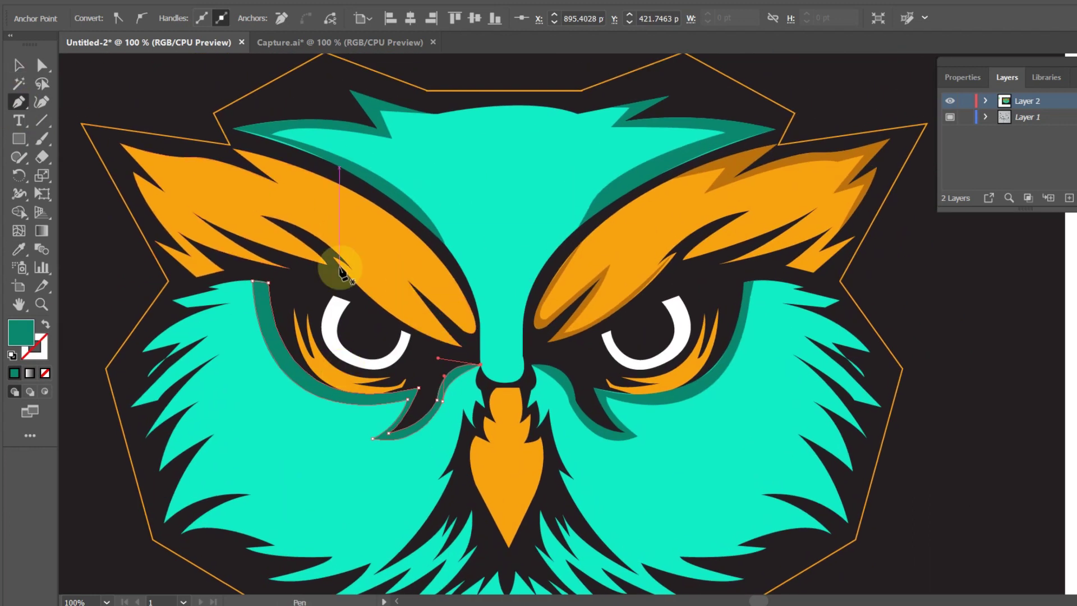
{"action": "left_click", "coordinate": [19, 66]}
{"action": "right_click", "coordinate": [420, 280]}
{"action": "left_click", "coordinate": [505, 359]}
{"action": "left_click", "coordinate": [282, 435]}
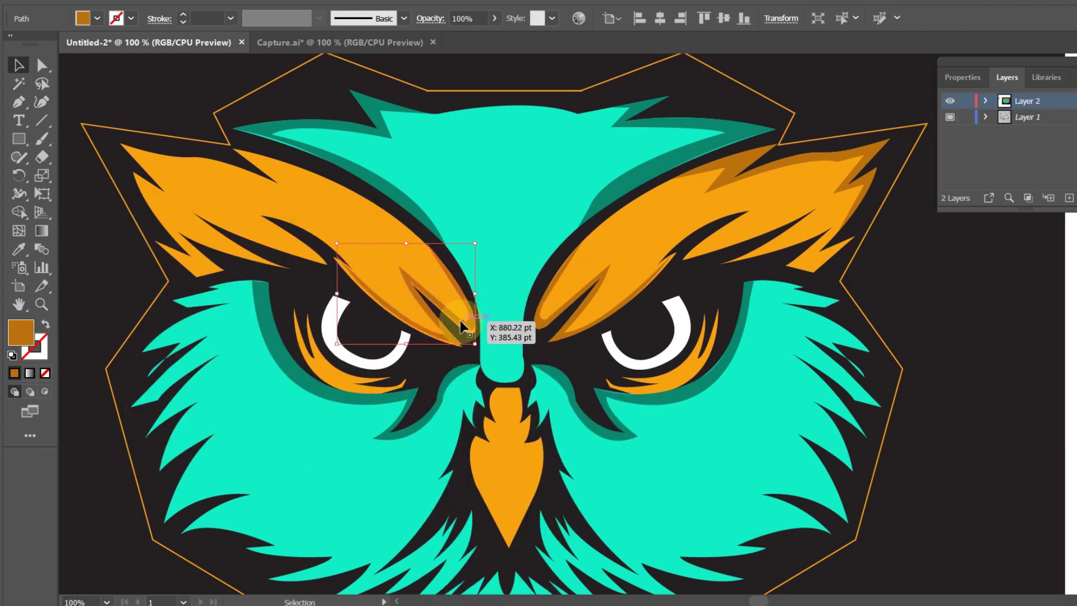
- Move the mirrored shading into place over the left eyebrow
{"action": "left_click", "coordinate": [521, 400]}
{"action": "right_click", "coordinate": [385, 212]}
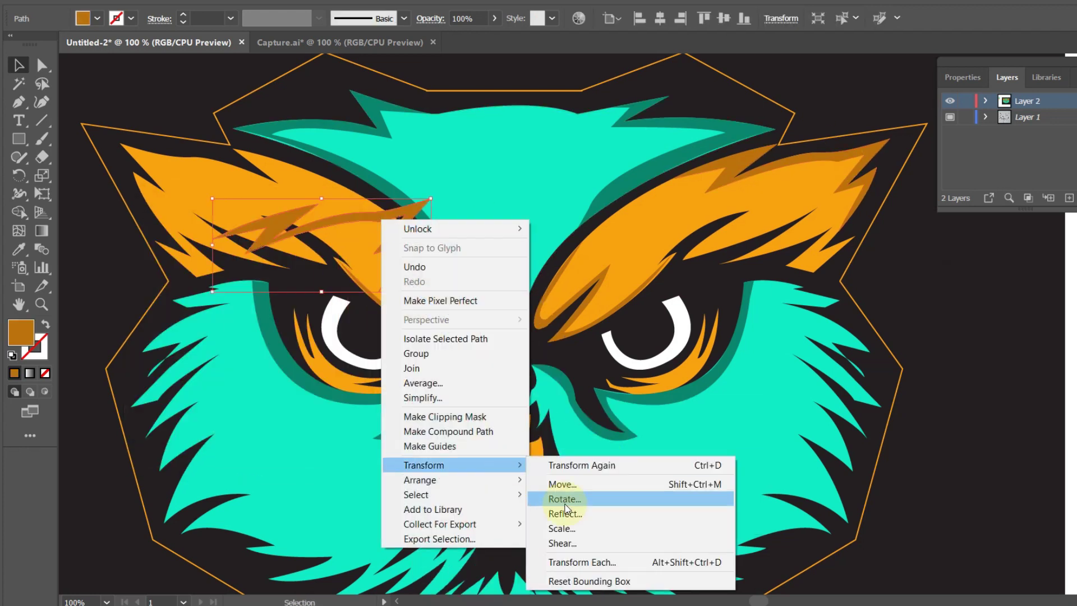
{"action": "left_click_drag", "start_coordinate": [303, 221], "coordinate": [266, 213]}
{"action": "left_click_drag", "start_coordinate": [233, 175], "coordinate": [313, 233]}
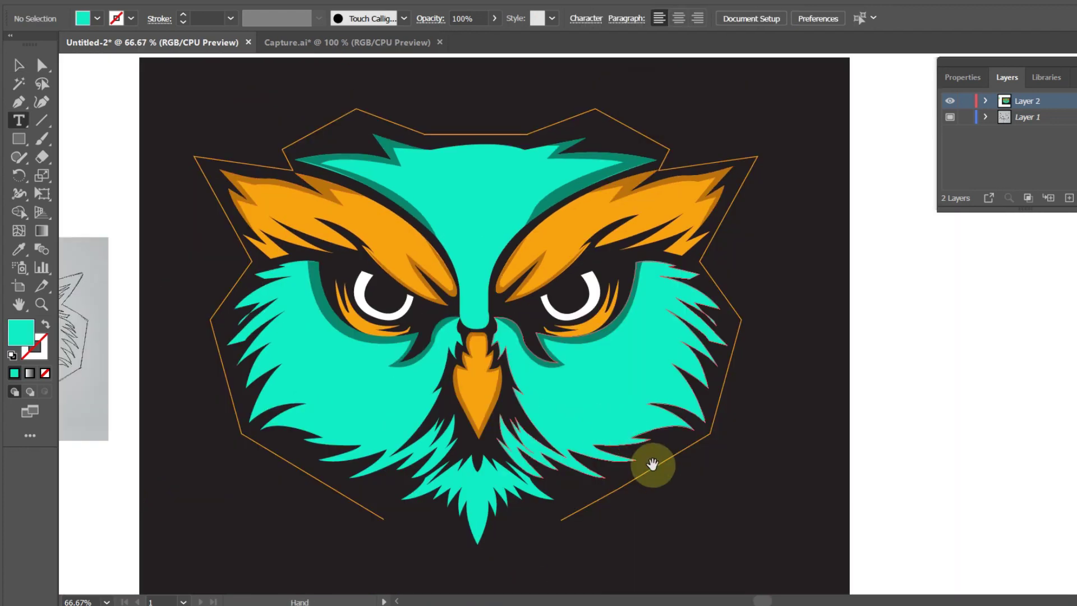
- Add OWL text below the owl and set it in the Portico Diablo font
{"action": "left_click_drag", "start_coordinate": [654, 503], "coordinate": [592, 281]}
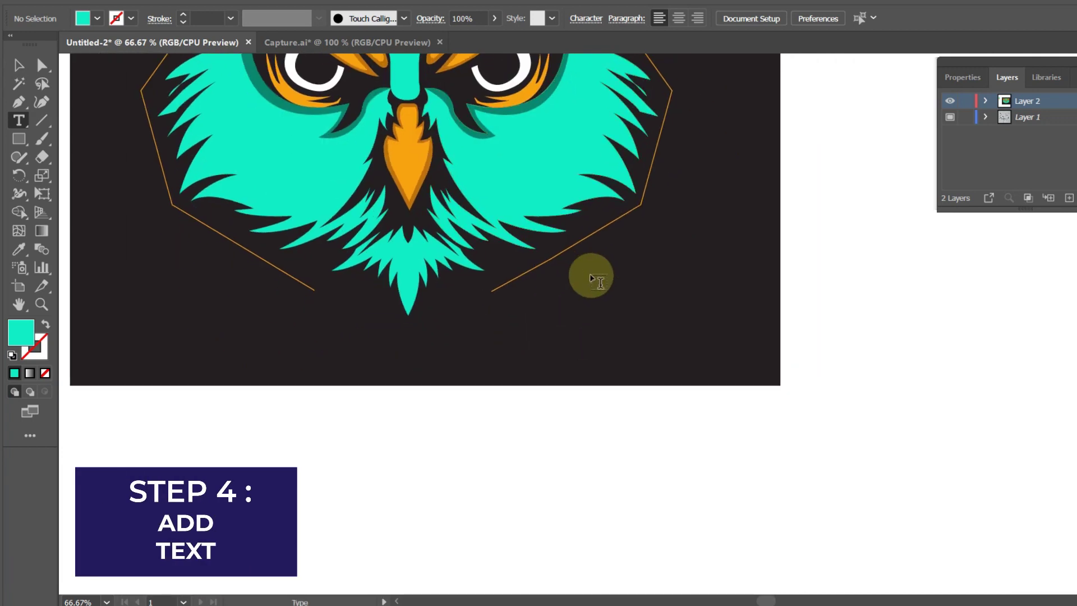
{"action": "left_click", "coordinate": [443, 368]}
{"action": "key", "text": "Escape"}
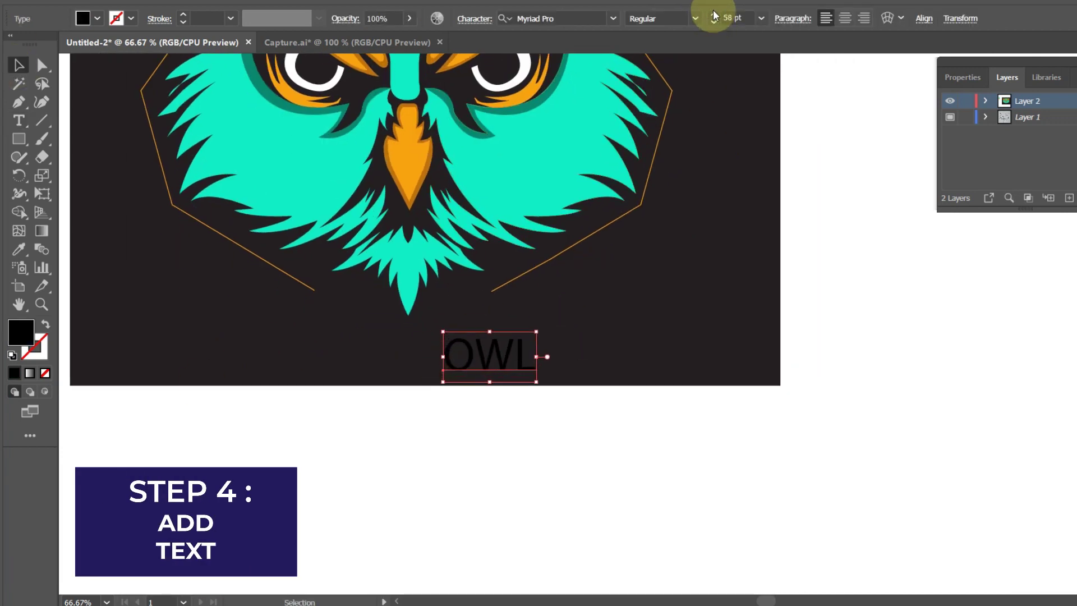
{"action": "key", "text": "ctrl+t"}
{"action": "left_click", "coordinate": [175, 343]}
{"action": "type", "text": "po"}
{"action": "left_click", "coordinate": [179, 421]}
- Enlarge the OWL lettering, adjust its character settings, and colour it orange
{"action": "left_click_drag", "start_coordinate": [507, 379], "coordinate": [432, 355]}
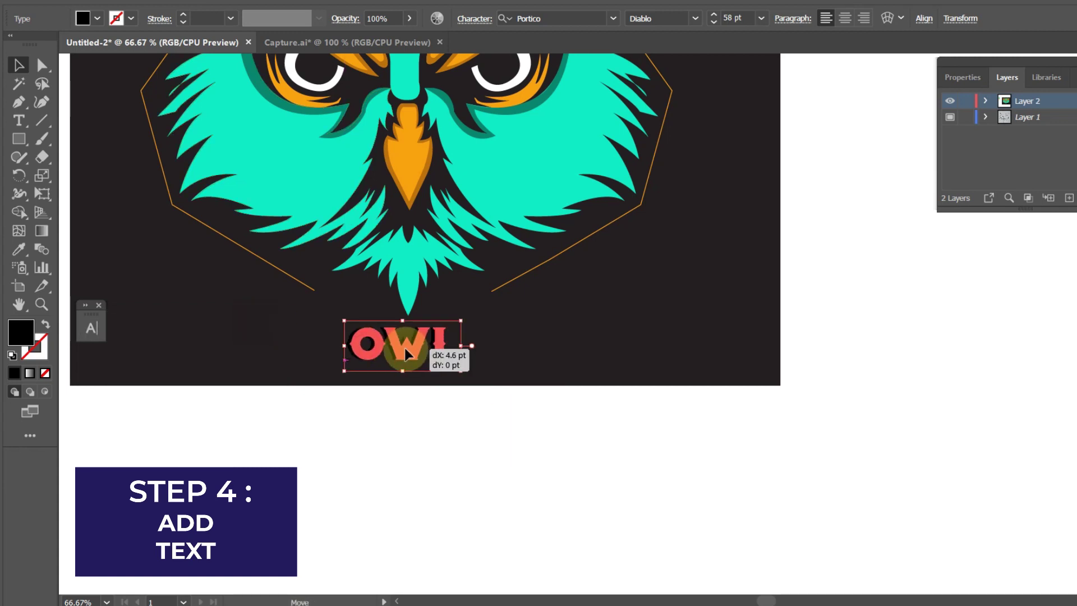
{"action": "left_click", "coordinate": [91, 328]}
{"action": "left_click", "coordinate": [134, 386]}
{"action": "left_click_drag", "start_coordinate": [524, 319], "coordinate": [436, 355]}
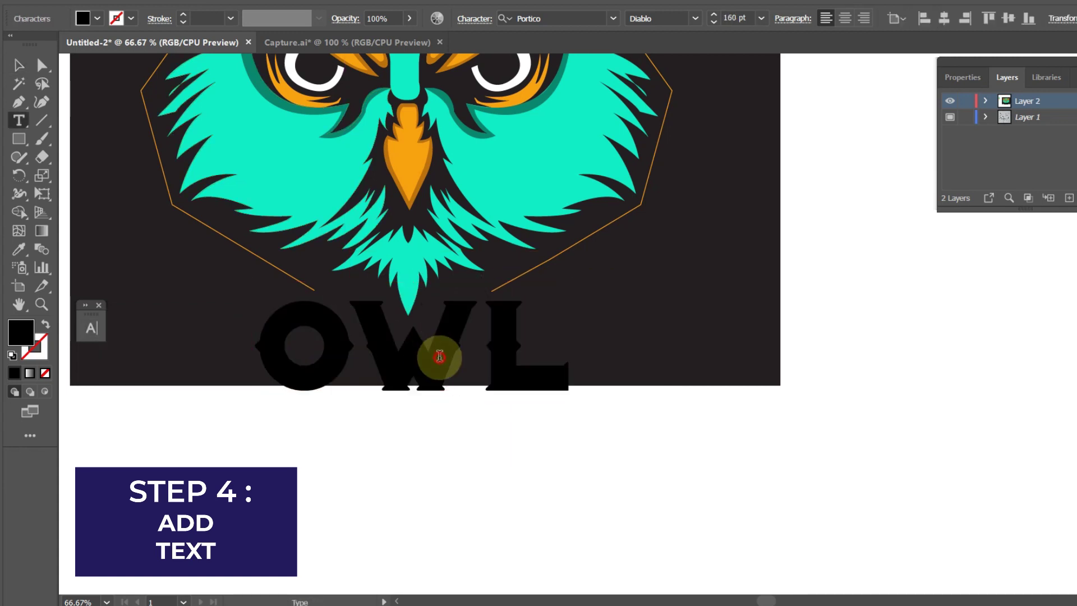
{"action": "double_click", "coordinate": [428, 348]}
{"action": "left_click", "coordinate": [91, 328]}
{"action": "left_click", "coordinate": [102, 391]}
{"action": "key", "text": "Escape"}
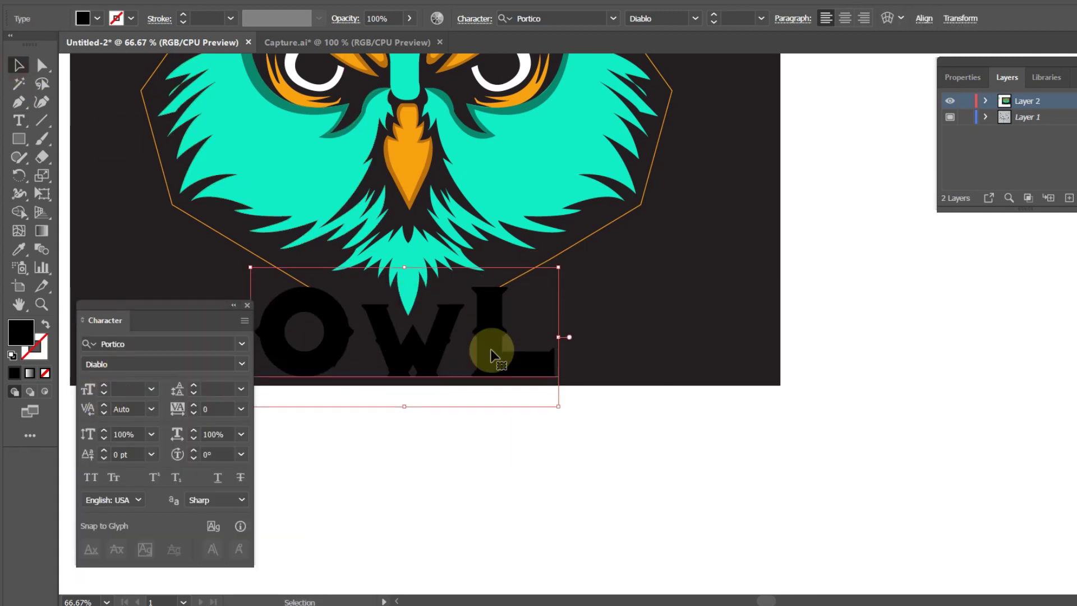
{"action": "key", "text": "ctrl+minus"}
{"action": "key", "text": "ctrl+minus"}
{"action": "left_click", "coordinate": [280, 224]}
{"action": "left_click_drag", "start_coordinate": [443, 306], "coordinate": [316, 306]}
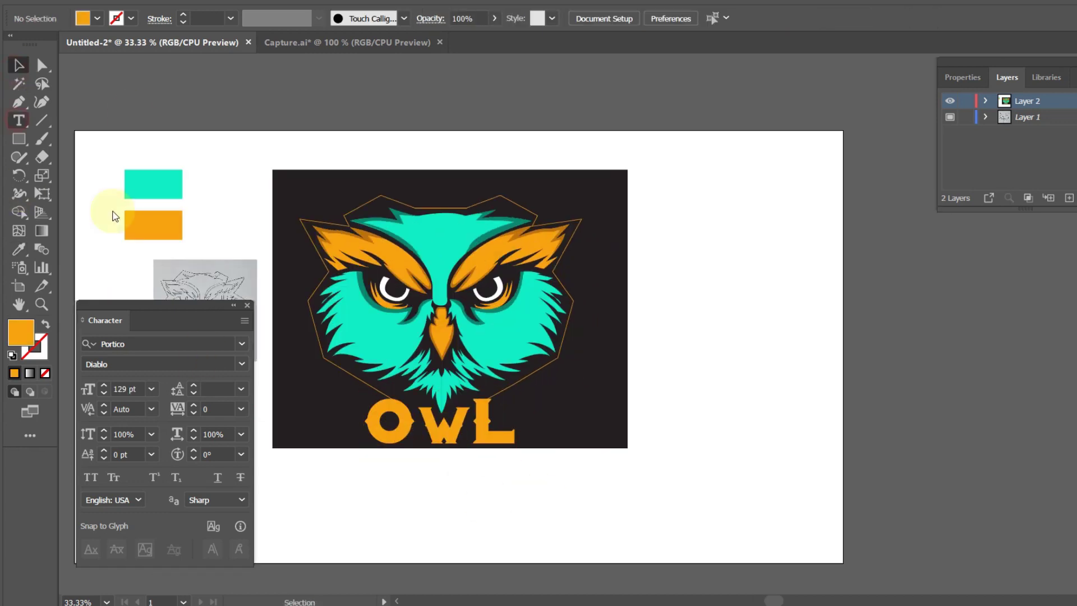
- Add GAMING text in BigNoodleTitling and position it beneath OWL
{"action": "key", "text": "t"}
{"action": "left_click", "coordinate": [385, 477]}
{"action": "type", "text": "GAMING"}
{"action": "key", "text": "Escape"}
{"action": "left_click", "coordinate": [136, 339]}
{"action": "type", "text": "big"}
{"action": "key", "text": "Return"}
{"action": "scroll", "coordinate": [168, 391], "scroll_direction": "down", "scroll_amount": 16}
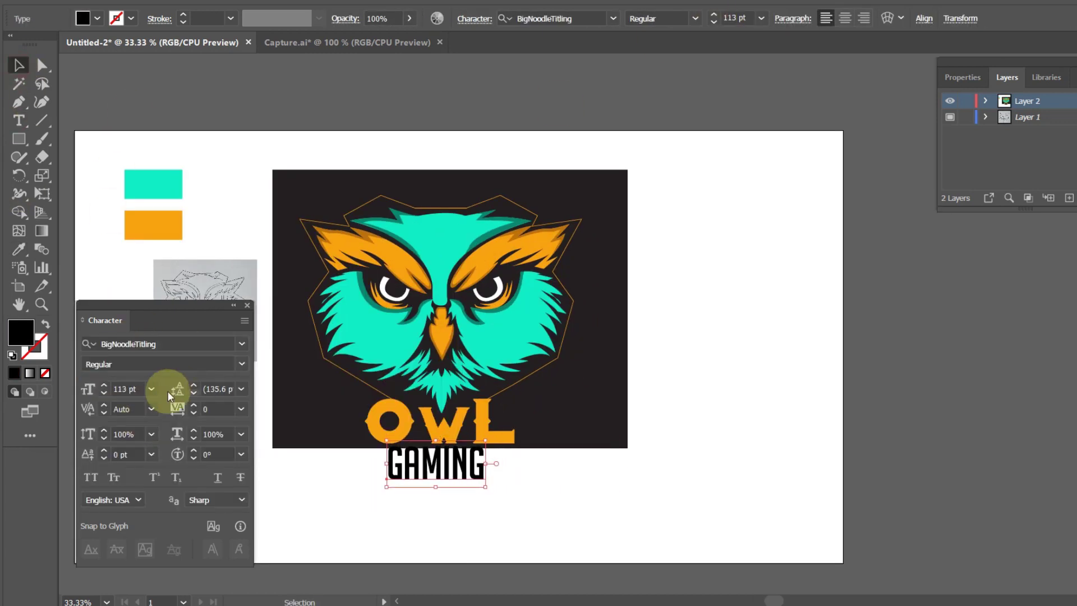
{"action": "left_click_drag", "start_coordinate": [449, 480], "coordinate": [469, 472]}
{"action": "left_click", "coordinate": [623, 314]}
- Widen the dark background rectangle and make the GAMING text white
{"action": "left_click_drag", "start_coordinate": [628, 310], "coordinate": [710, 310]}
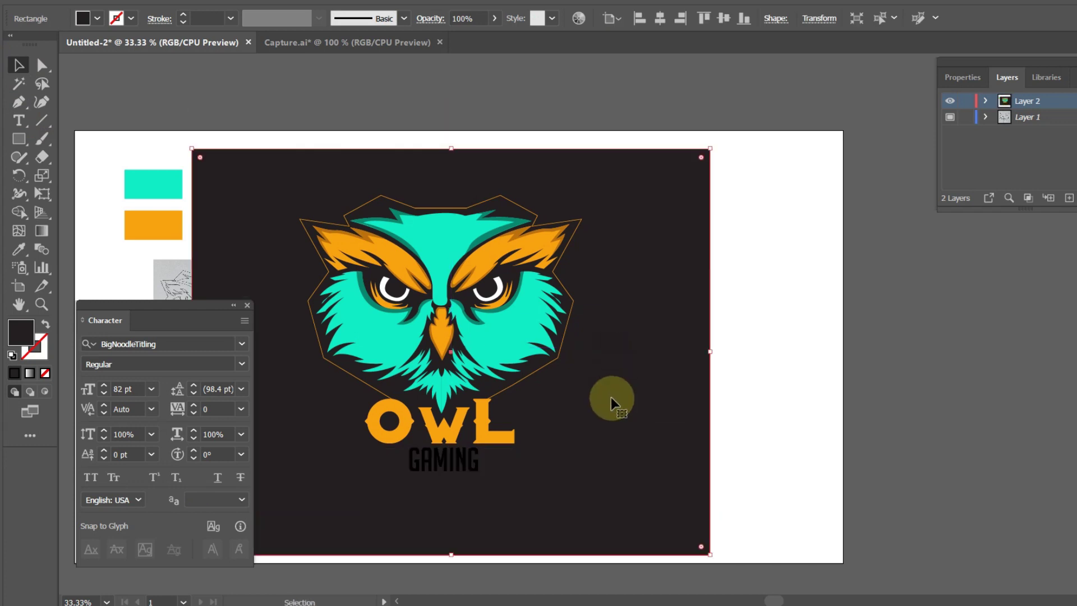
{"action": "left_click", "coordinate": [620, 524]}
{"action": "key", "text": "ctrl+plus"}
{"action": "left_click", "coordinate": [589, 444]}
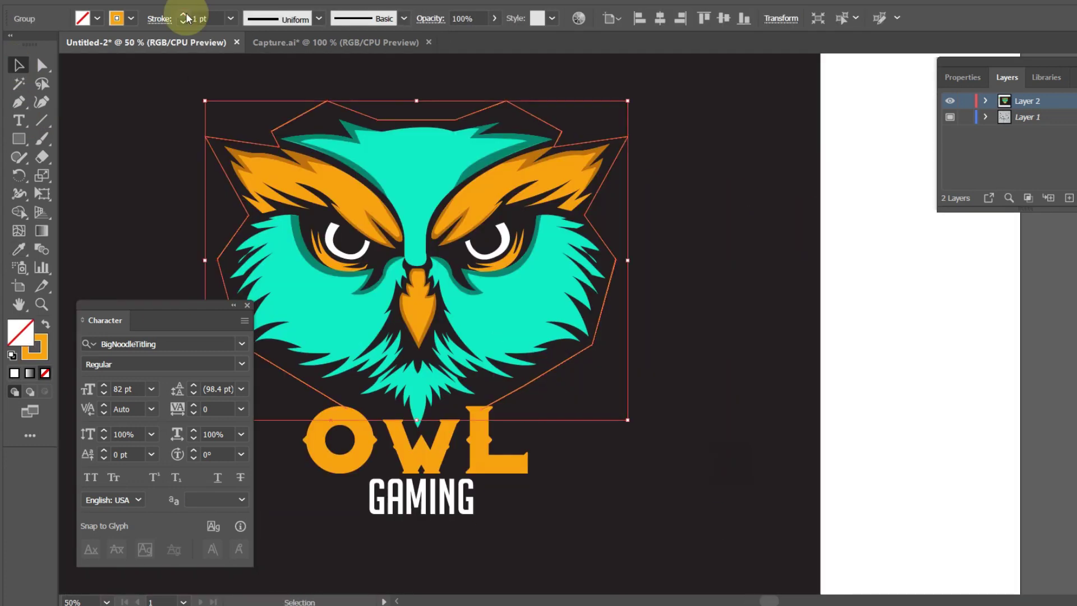
- Thicken the owl outline, recolour it lighter orange, and add a Gaussian Blur glow
{"action": "left_click_drag", "start_coordinate": [627, 260], "coordinate": [611, 302]}
{"action": "double_click", "coordinate": [34, 346]}
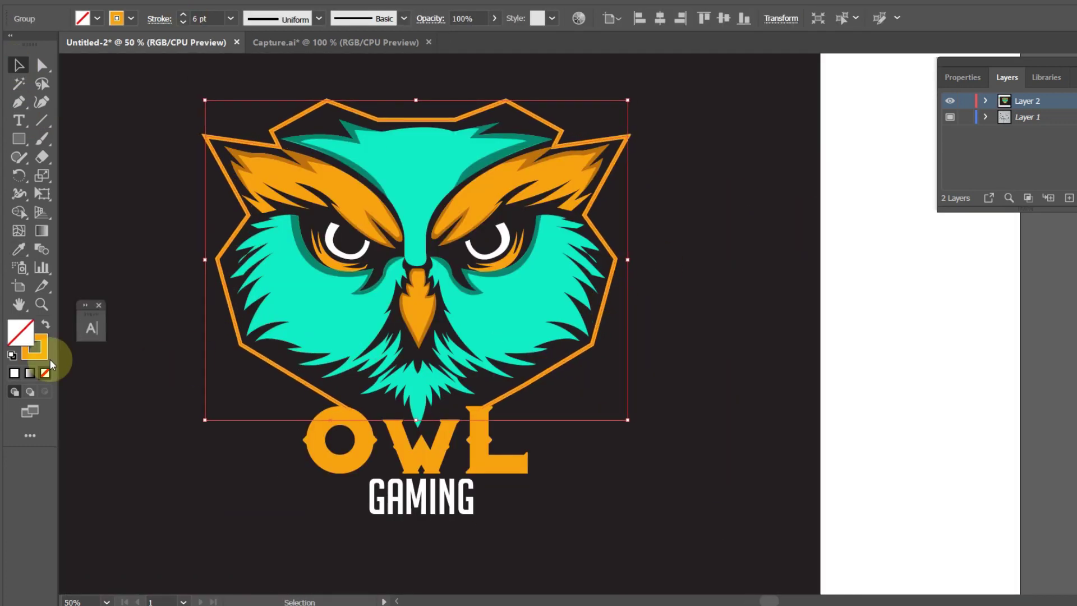
{"action": "left_click", "coordinate": [241, 168]}
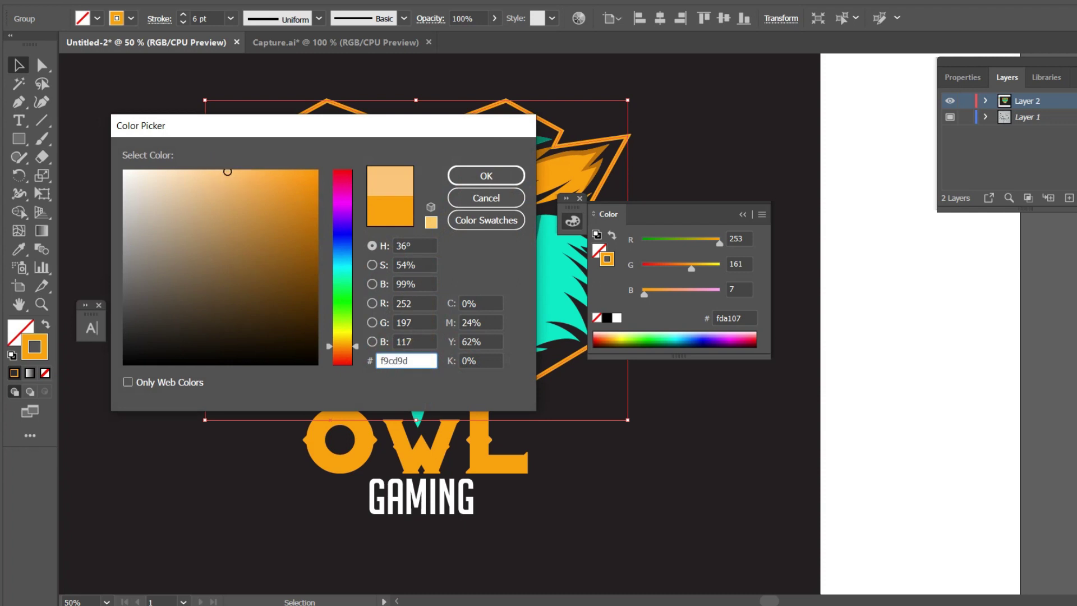
{"action": "key", "text": "Return"}
{"action": "key", "text": "ctrl+alt+shift+e"}
{"action": "left_click", "coordinate": [738, 204]}
{"action": "left_click", "coordinate": [748, 240]}
- Set the owl outline stroke to 3 pt
{"action": "left_click", "coordinate": [754, 395]}
{"action": "left_click", "coordinate": [613, 259]}
{"action": "left_click", "coordinate": [181, 14]}
{"action": "left_click", "coordinate": [625, 409]}
- Add flare glows to the owl's eyes
{"action": "mouse_move", "coordinate": [612, 317]}
{"action": "left_mouse_down"}
{"action": "mouse_move", "coordinate": [344, 240]}
{"action": "mouse_move", "coordinate": [483, 244]}
{"action": "left_mouse_up"}
{"action": "right_click", "coordinate": [486, 244]}
{"action": "key", "text": "Escape"}
{"action": "left_click", "coordinate": [702, 281]}
- Move the colour swatches off the artboard and stretch the background to the artboard edges
{"action": "key", "text": "ctrl+0"}
{"action": "mouse_move", "coordinate": [353, 223]}
{"action": "left_mouse_down"}
{"action": "mouse_move", "coordinate": [404, 283]}
{"action": "mouse_move", "coordinate": [255, 263]}
{"action": "left_mouse_up"}
{"action": "left_click_drag", "start_coordinate": [417, 326], "coordinate": [360, 326]}
{"action": "left_click_drag", "start_coordinate": [518, 226], "coordinate": [519, 217]}
{"action": "left_click_drag", "start_coordinate": [678, 324], "coordinate": [745, 325]}
- Stretch the background rectangle to cover the artboard and fill it black
{"action": "left_click_drag", "start_coordinate": [552, 430], "coordinate": [552, 433]}
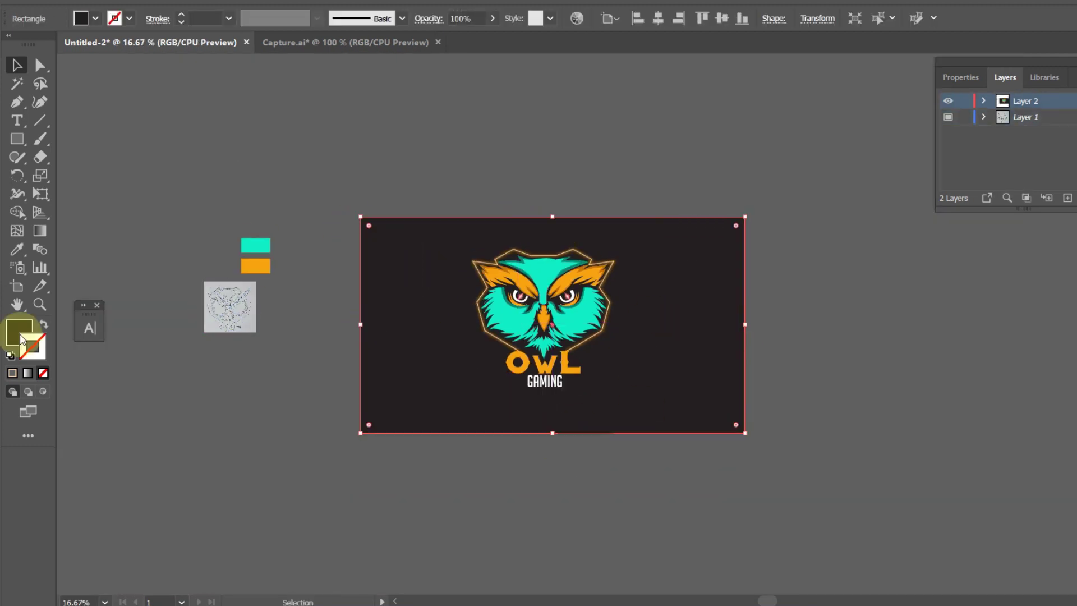
{"action": "double_click", "coordinate": [20, 332]}
{"action": "left_click", "coordinate": [483, 173]}
- Add a gradient mesh point to the background and colour it dark navy blue
{"action": "key", "text": "ctrl+plus"}
{"action": "key", "text": "ctrl+plus"}
{"action": "key", "text": "u"}
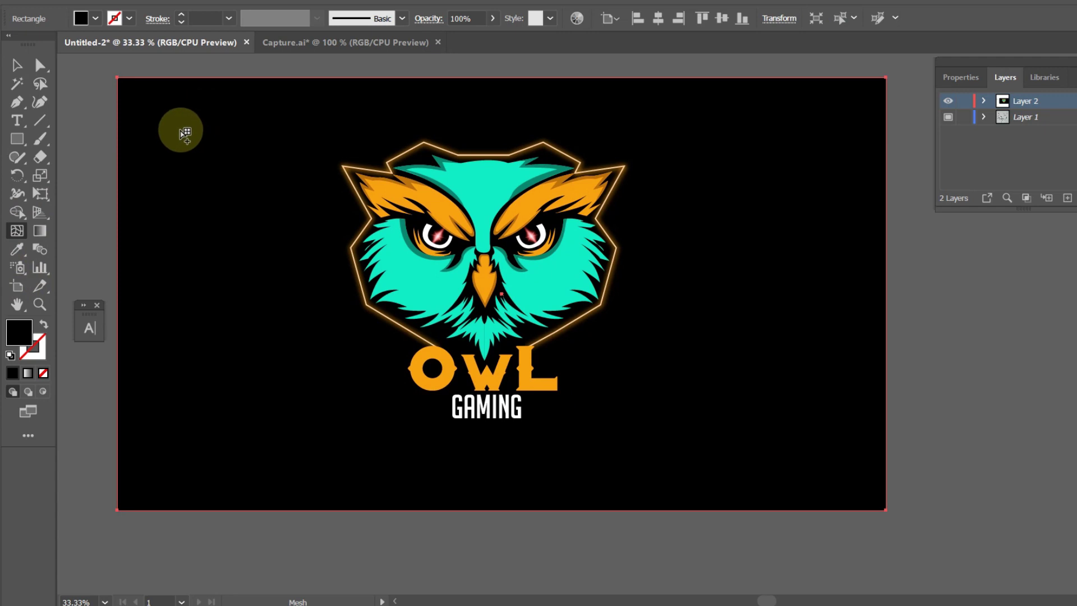
{"action": "left_click", "coordinate": [179, 127]}
{"action": "double_click", "coordinate": [19, 332]}
{"action": "left_click", "coordinate": [342, 234]}
{"action": "key", "text": "Return"}
{"action": "double_click", "coordinate": [19, 332]}
{"action": "left_click", "coordinate": [309, 327]}
{"action": "left_click", "coordinate": [482, 175]}
- Move the owl artwork and logo text slightly down and to the right
{"action": "left_click", "coordinate": [15, 67]}
{"action": "left_click", "coordinate": [961, 516]}
{"action": "left_click", "coordinate": [745, 452]}
{"action": "left_click", "coordinate": [532, 238]}
{"action": "left_click_drag", "start_coordinate": [534, 238], "coordinate": [537, 252]}
{"action": "left_click", "coordinate": [306, 118]}
{"action": "left_click_drag", "start_coordinate": [344, 152], "coordinate": [747, 337]}
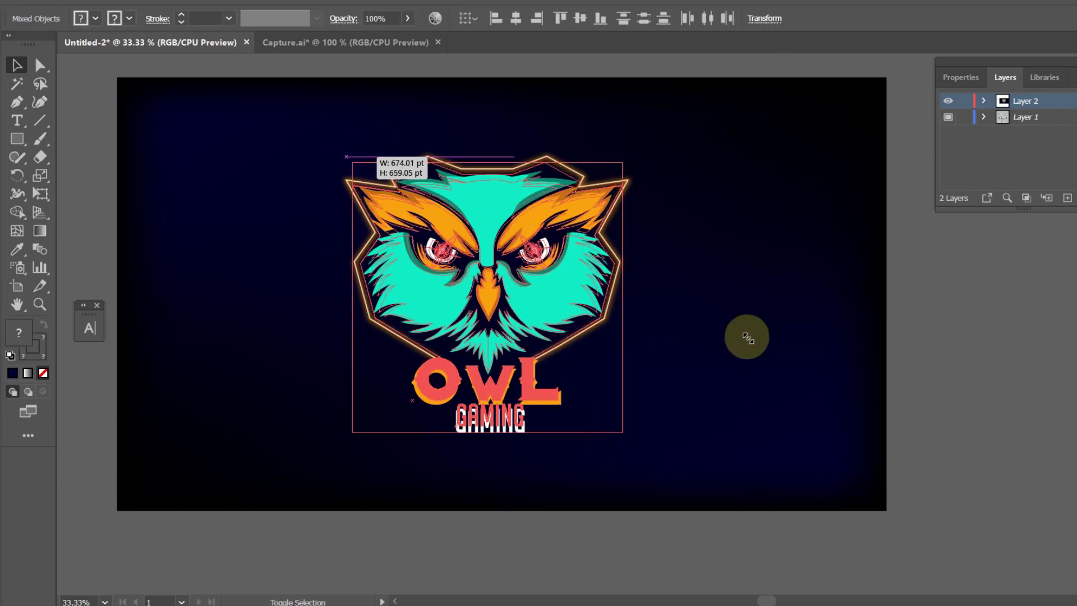
{"action": "left_click", "coordinate": [264, 180]}
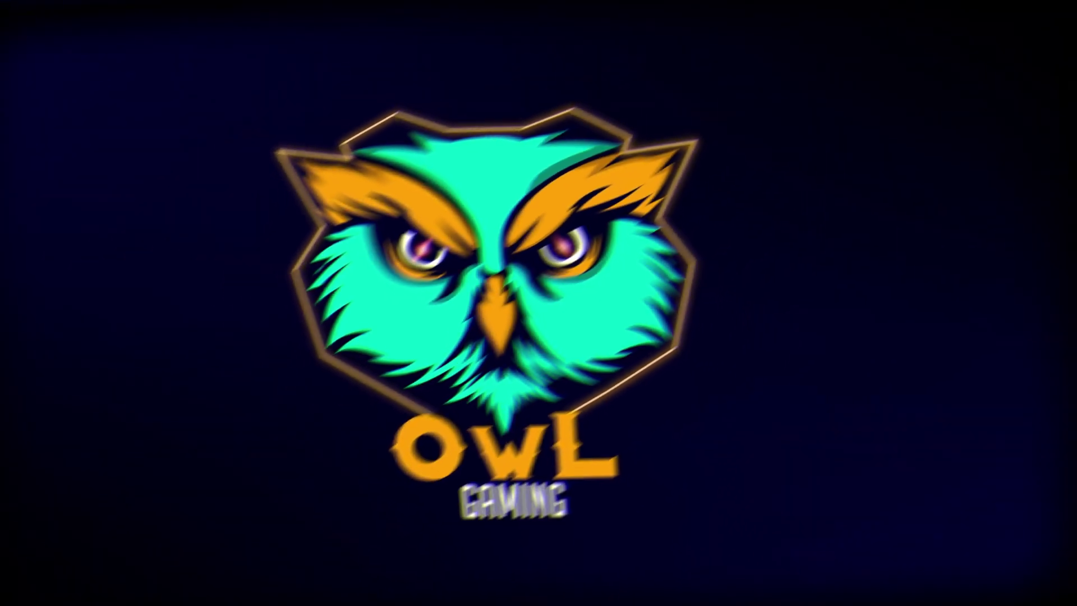